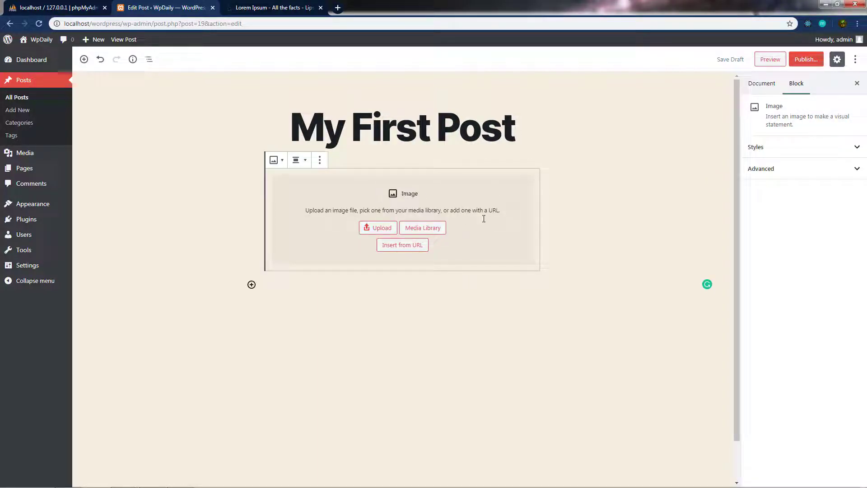
Upload blooming-blossom-blur-bright-409696.jpg from the computer into the empty image block
{"action": "left_click", "coordinate": [381, 229]}
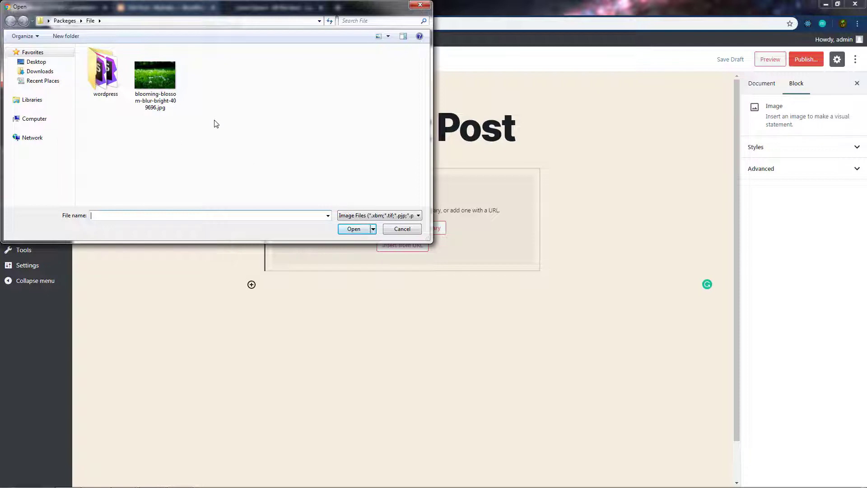
{"action": "left_click", "coordinate": [154, 80]}
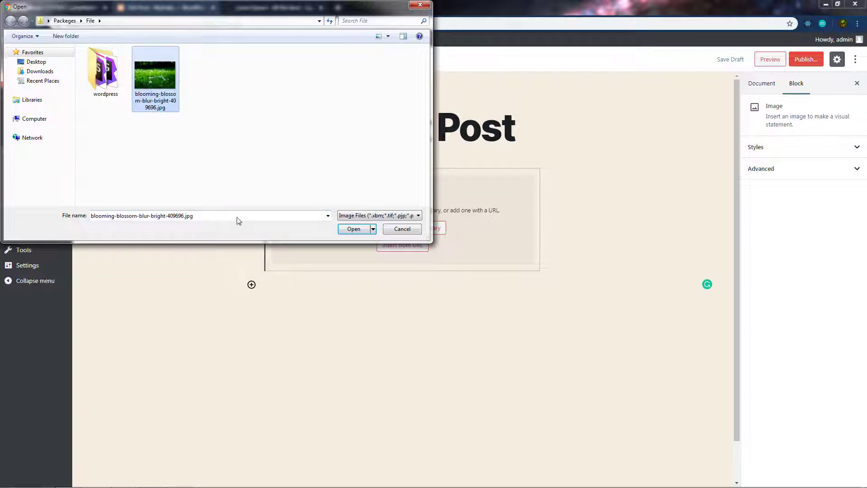
{"action": "left_click", "coordinate": [354, 229]}
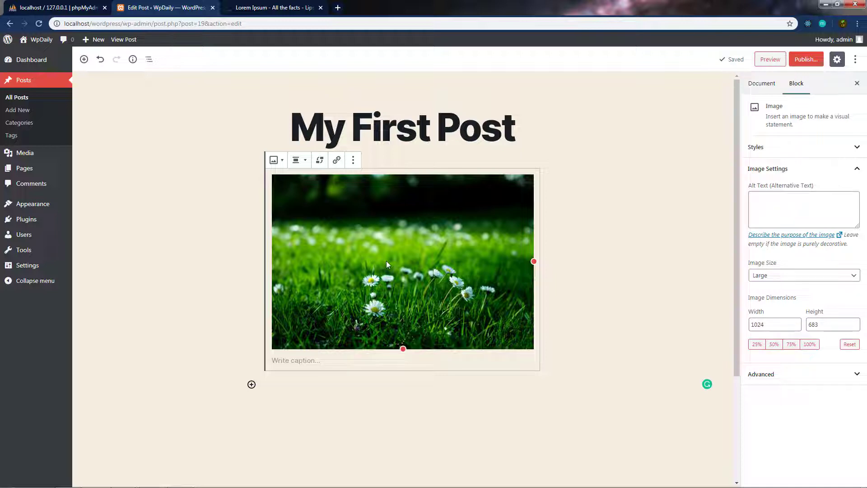
Remove the uploaded image's block and insert a new empty image block under the post title
{"action": "left_click", "coordinate": [353, 162]}
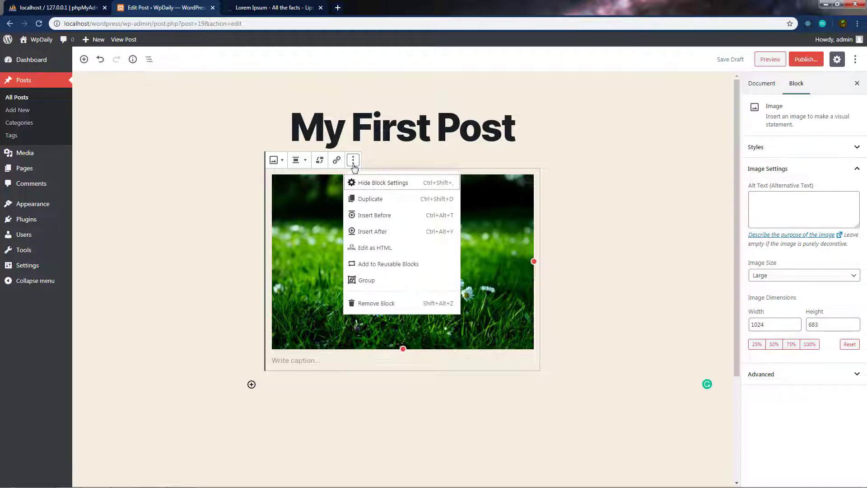
{"action": "left_click", "coordinate": [380, 302]}
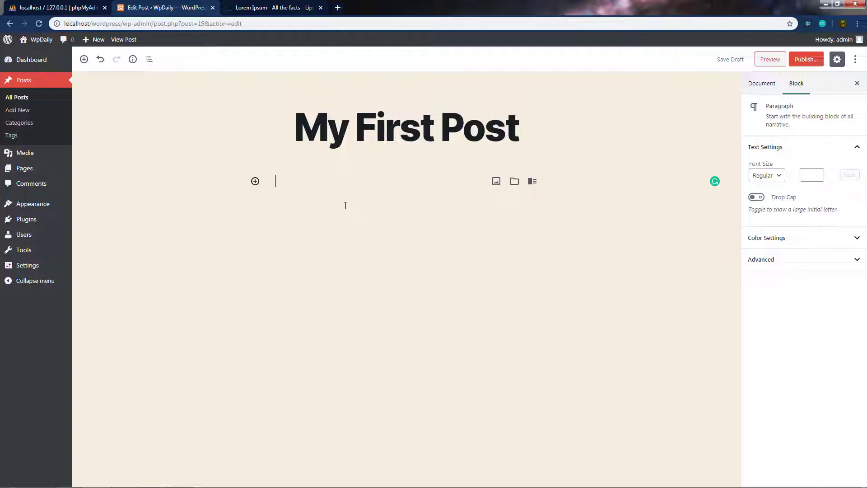
{"action": "left_click", "coordinate": [496, 181]}
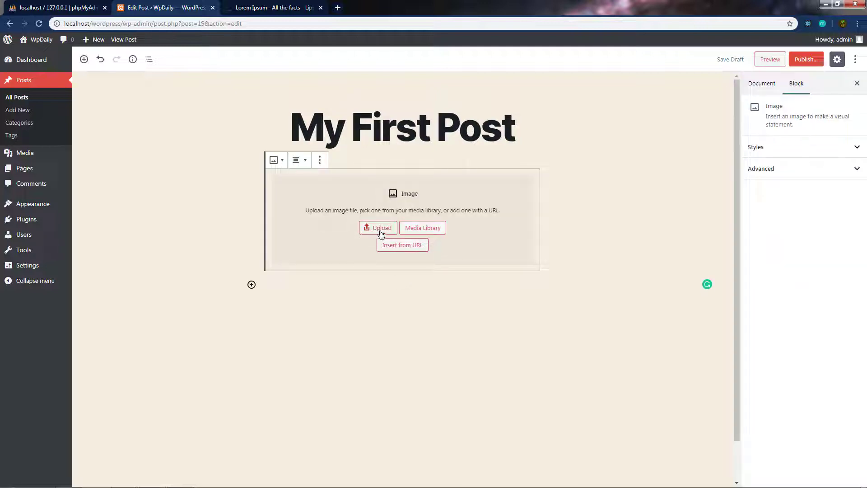
Fill the image block with blooming-blossom-blur-bright-409696.jpg from the existing media library
{"action": "left_click", "coordinate": [436, 231]}
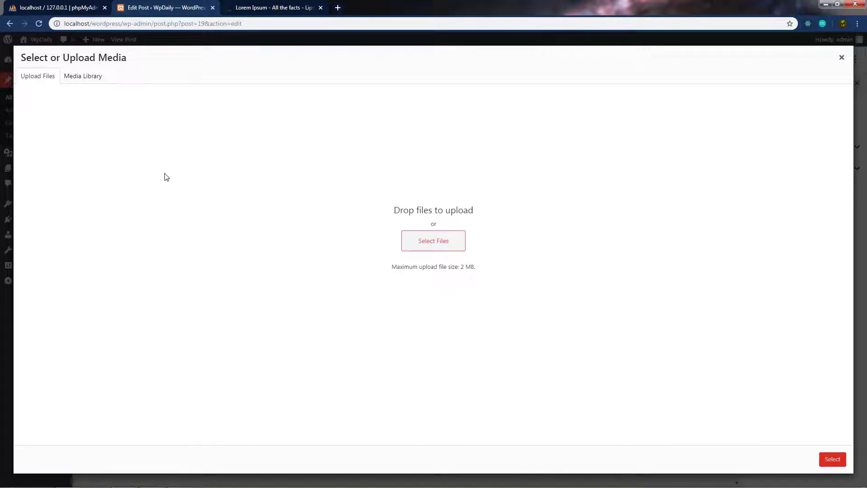
{"action": "left_click", "coordinate": [88, 81]}
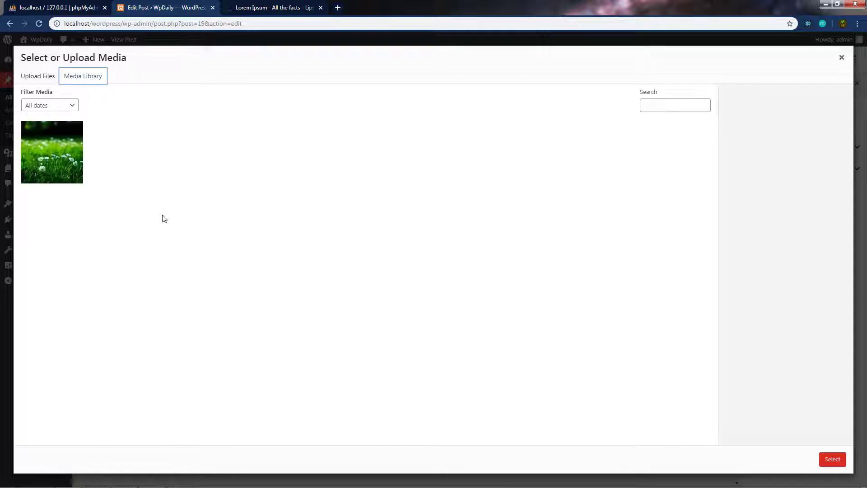
{"action": "left_click", "coordinate": [52, 170]}
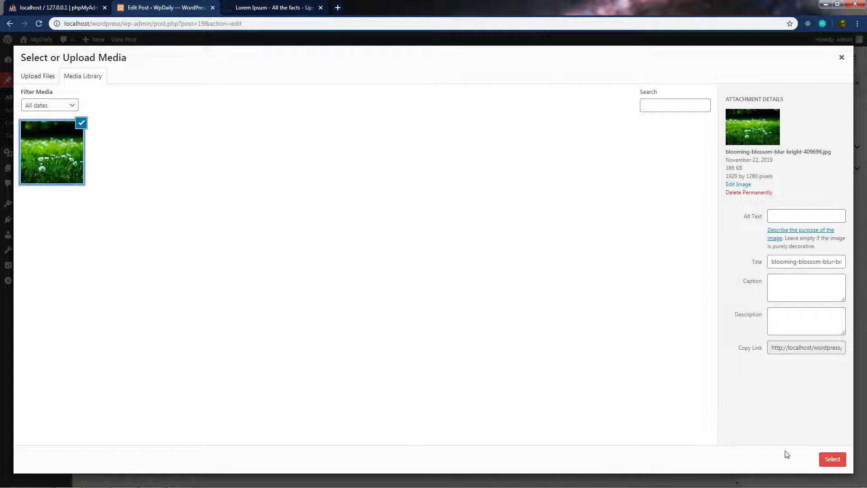
{"action": "left_click", "coordinate": [833, 460]}
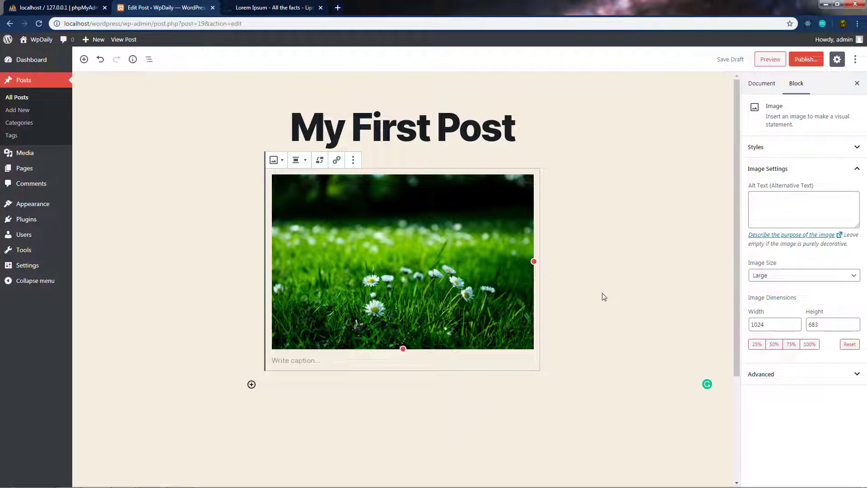
Delete the block holding the media library image and add a fresh image block in its place
{"action": "left_click", "coordinate": [353, 160]}
{"action": "left_click", "coordinate": [387, 302]}
{"action": "left_click", "coordinate": [496, 183]}
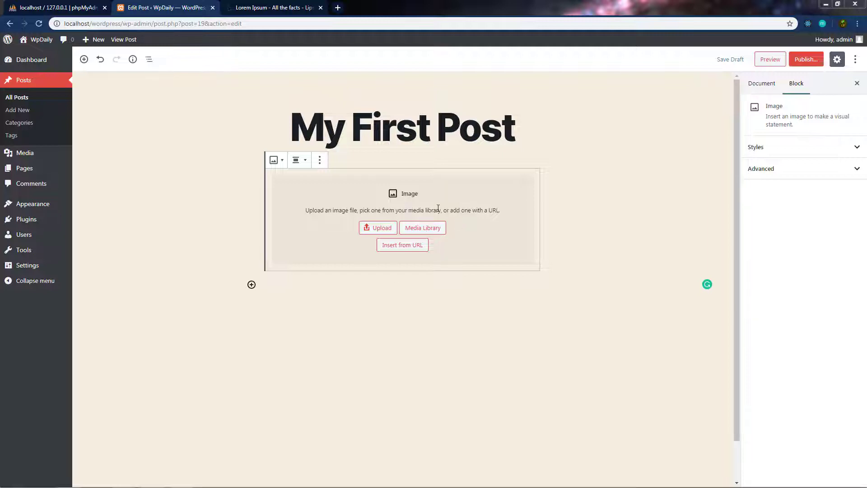
Switch to the file explorer window and drop blooming-blossom-blur-bright-409696.jpg onto the empty image block
{"action": "key", "text": "alt+Tab"}
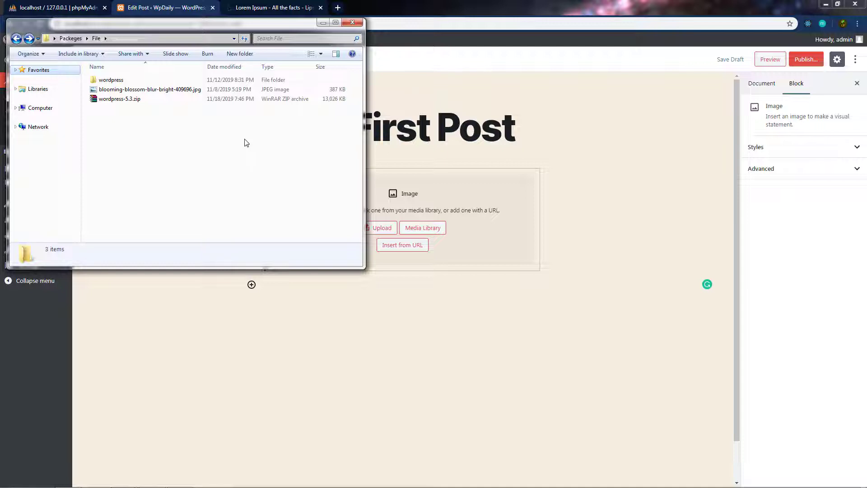
{"action": "left_click_drag", "start_coordinate": [175, 90], "coordinate": [459, 239]}
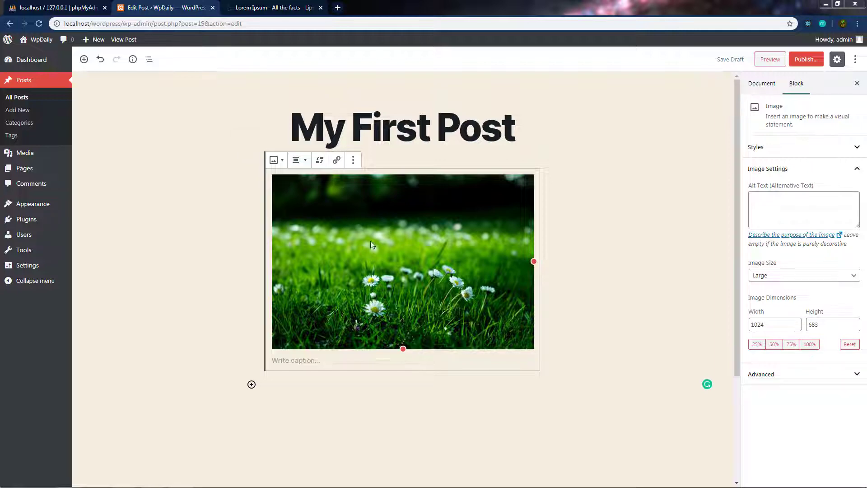
Try the image with the Wide Width alignment and with the Full Width alignment
{"action": "left_click", "coordinate": [280, 163]}
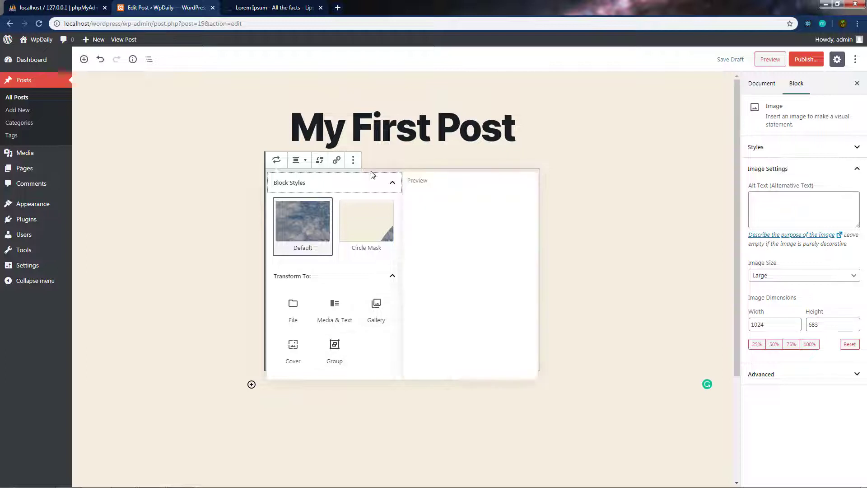
{"action": "left_click", "coordinate": [305, 163]}
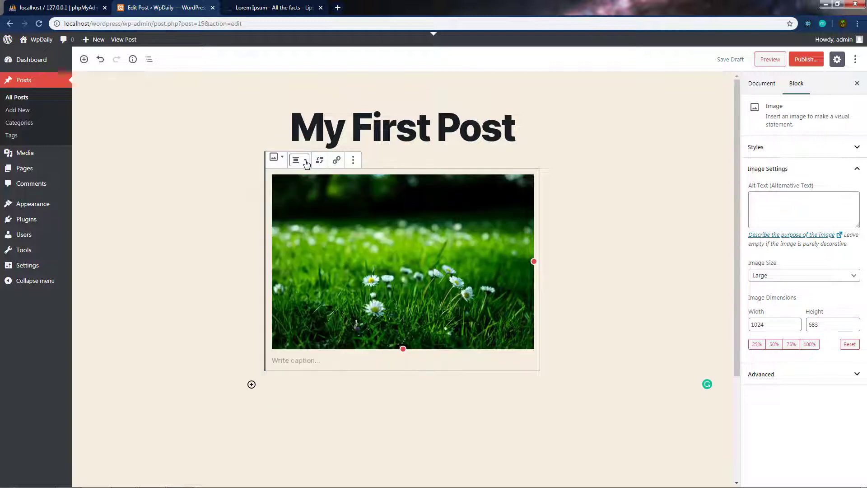
{"action": "left_click", "coordinate": [305, 163]}
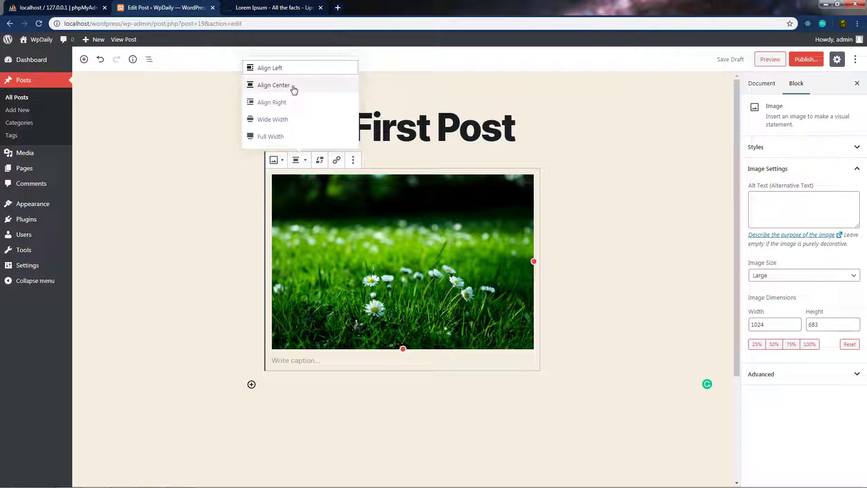
{"action": "left_click", "coordinate": [288, 124]}
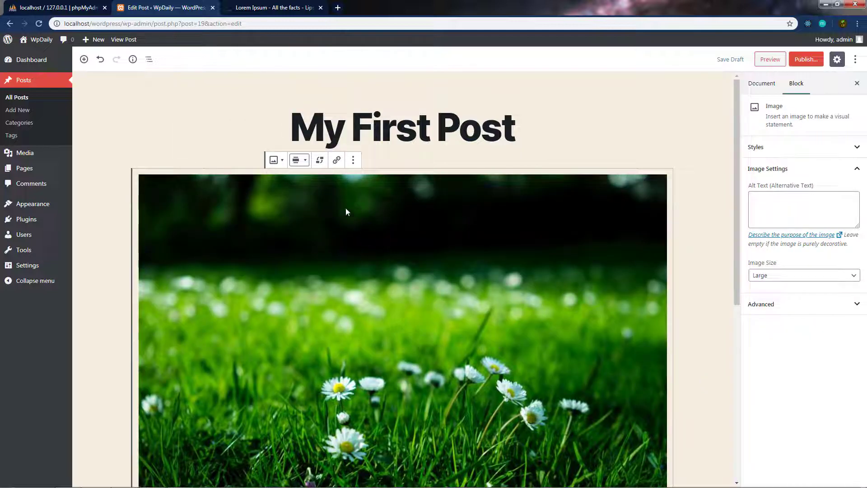
{"action": "left_click", "coordinate": [300, 161]}
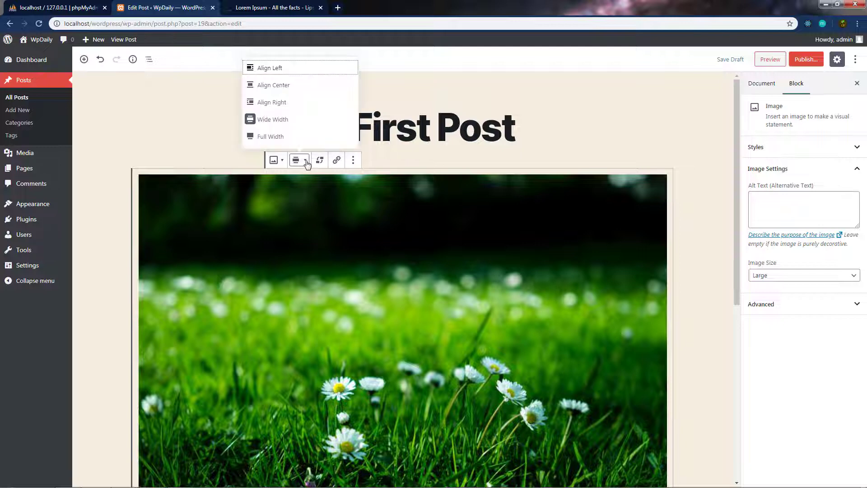
{"action": "left_click", "coordinate": [282, 138]}
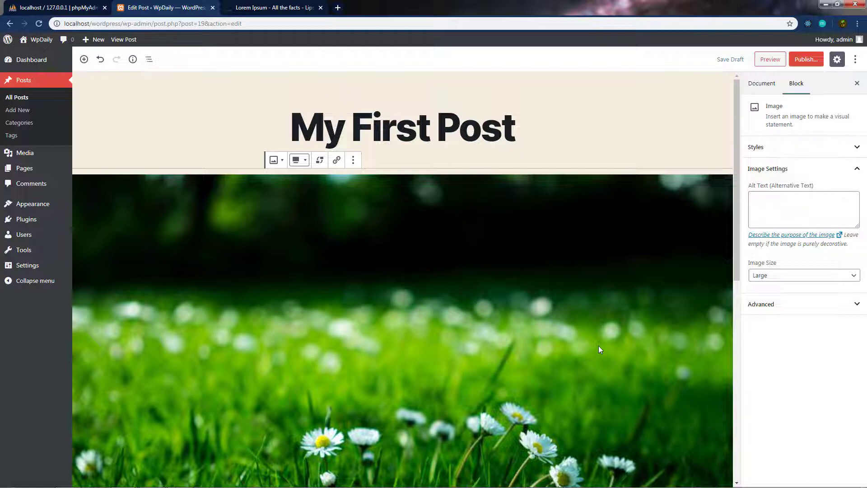
Undo the Full Width alignment and align the image to the center
{"action": "key", "text": "ctrl+z"}
{"action": "left_click", "coordinate": [299, 159]}
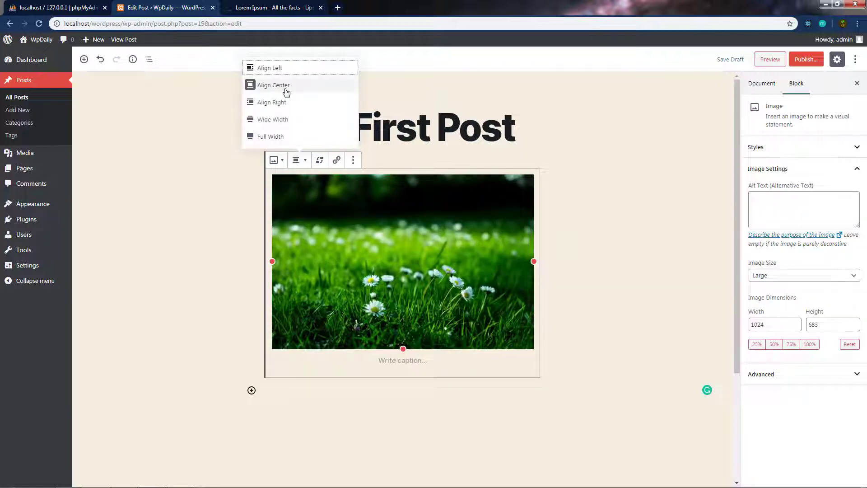
Examine the image's replacement, link and additional block options, and cancel the image editing without making changes
{"action": "left_click", "coordinate": [320, 160]}
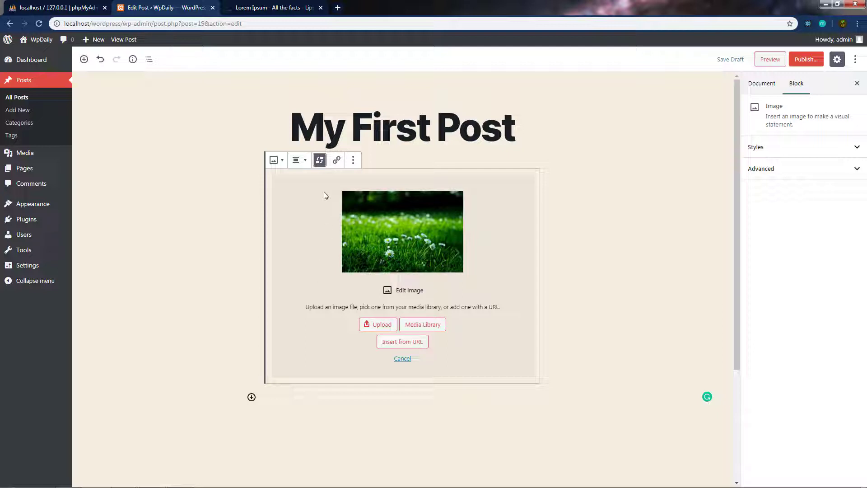
{"action": "left_click", "coordinate": [336, 161]}
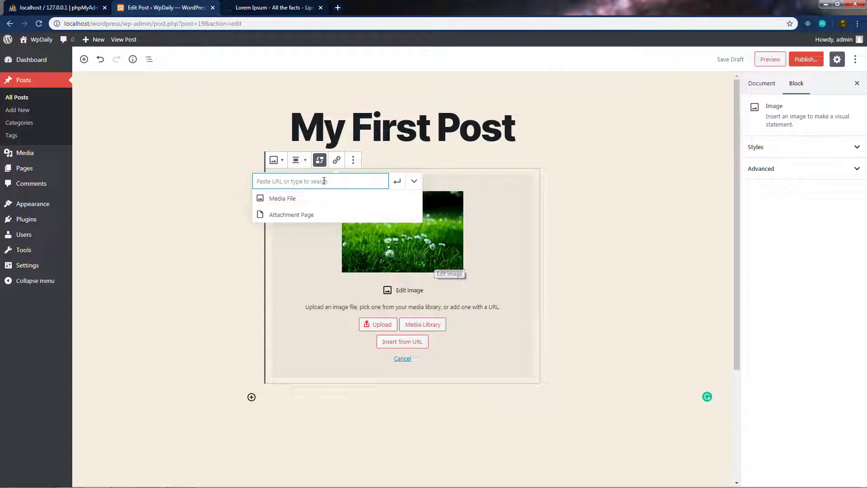
{"action": "left_click", "coordinate": [467, 329]}
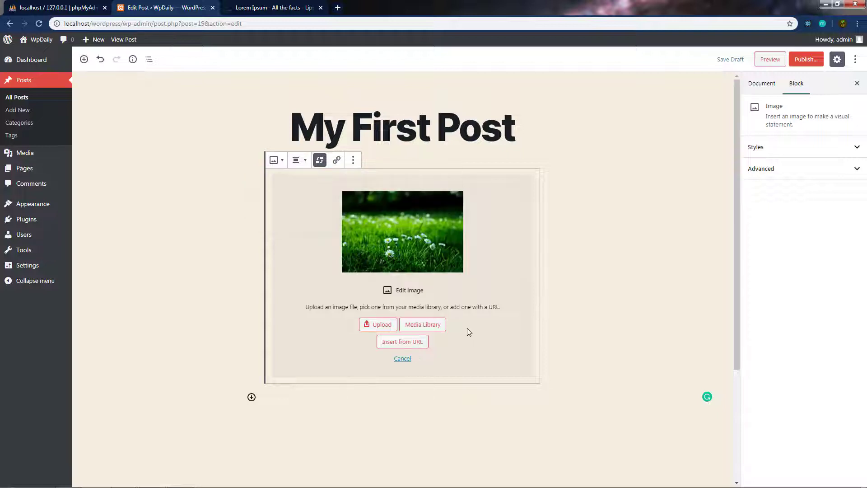
{"action": "left_click", "coordinate": [354, 161]}
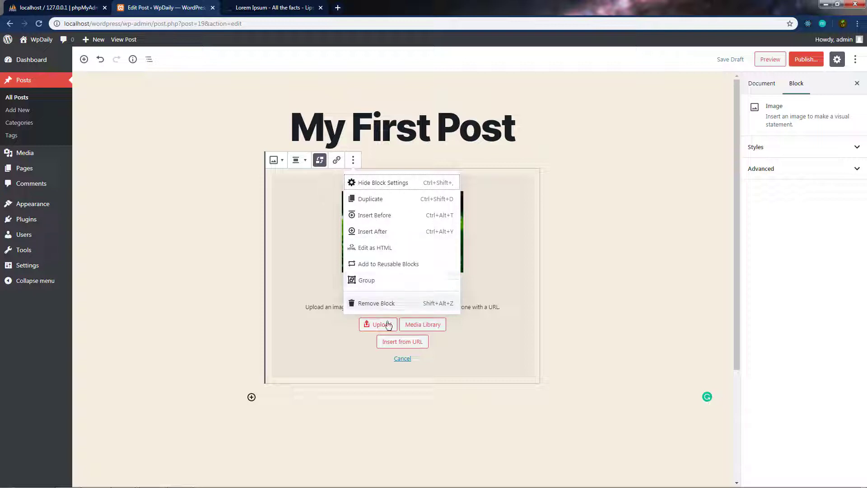
{"action": "left_click", "coordinate": [402, 359]}
{"action": "left_click", "coordinate": [402, 358]}
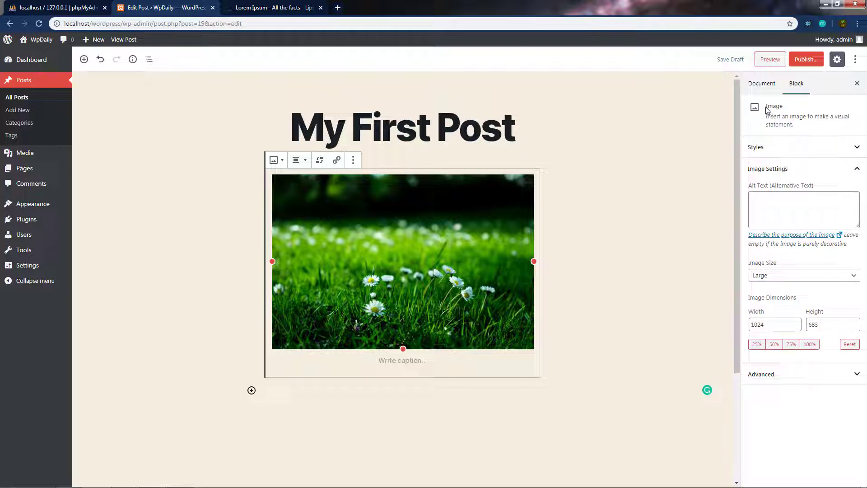
Try the Circle Mask style on the image, return it to Default, and check the Default Style choices
{"action": "triple_click", "coordinate": [788, 113]}
{"action": "left_click", "coordinate": [786, 147]}
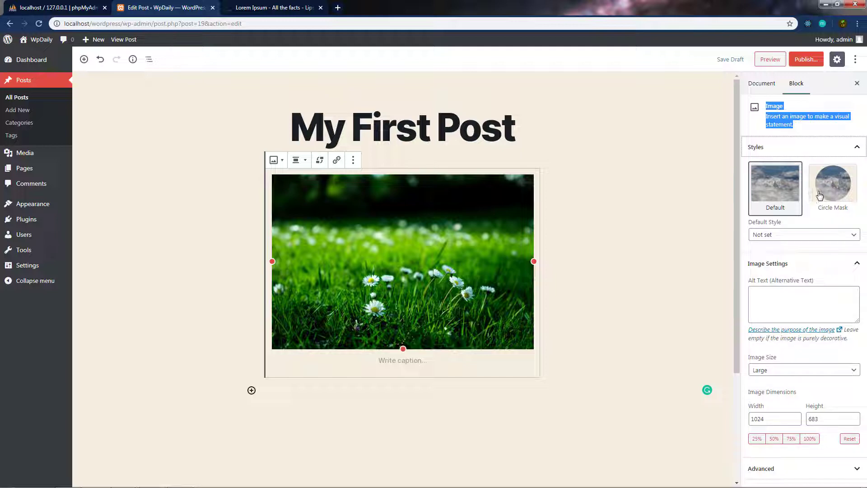
{"action": "left_click", "coordinate": [836, 187]}
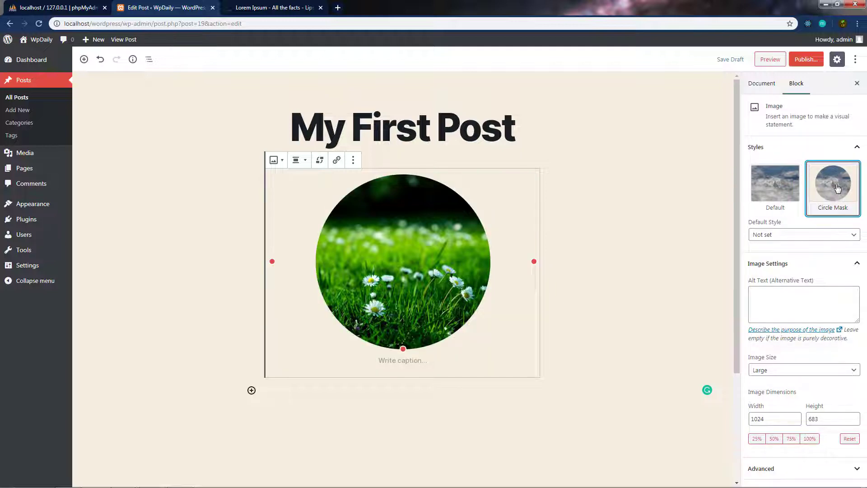
{"action": "left_click", "coordinate": [794, 189]}
{"action": "left_click", "coordinate": [794, 236]}
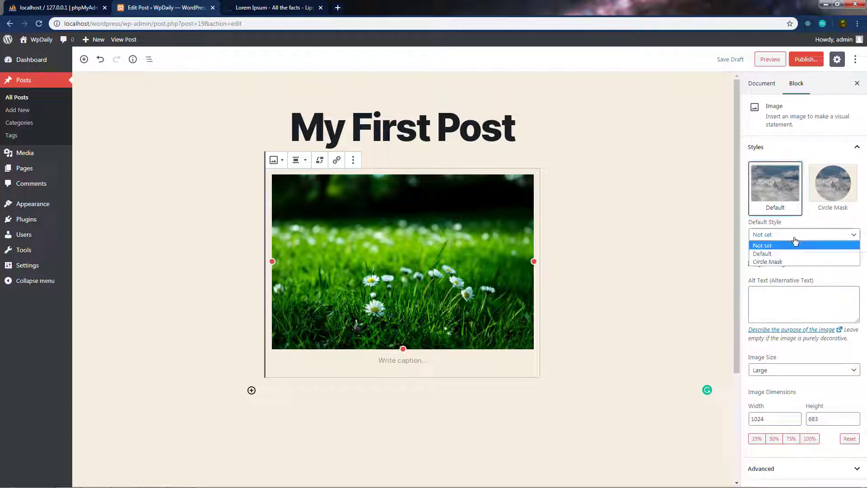
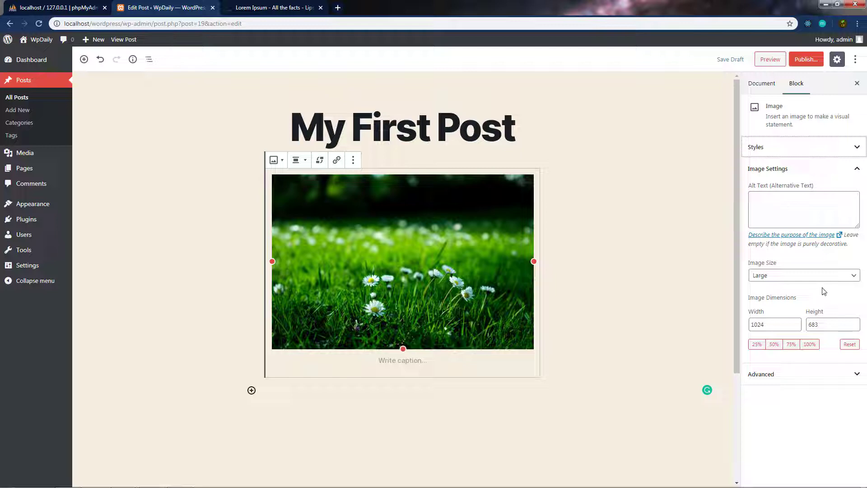
Try the image at the Thumbnail, Medium, Large and Full Size presets
{"action": "left_click", "coordinate": [784, 276]}
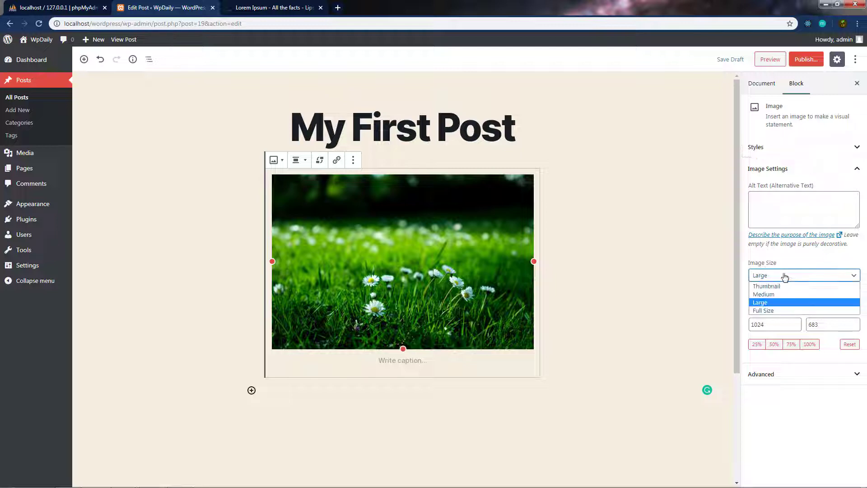
{"action": "left_click", "coordinate": [776, 286]}
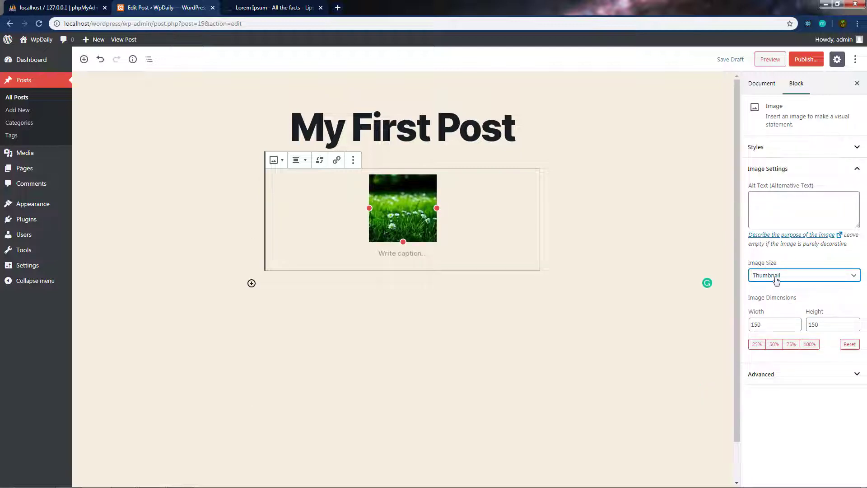
{"action": "left_click", "coordinate": [775, 277]}
{"action": "left_click", "coordinate": [774, 293]}
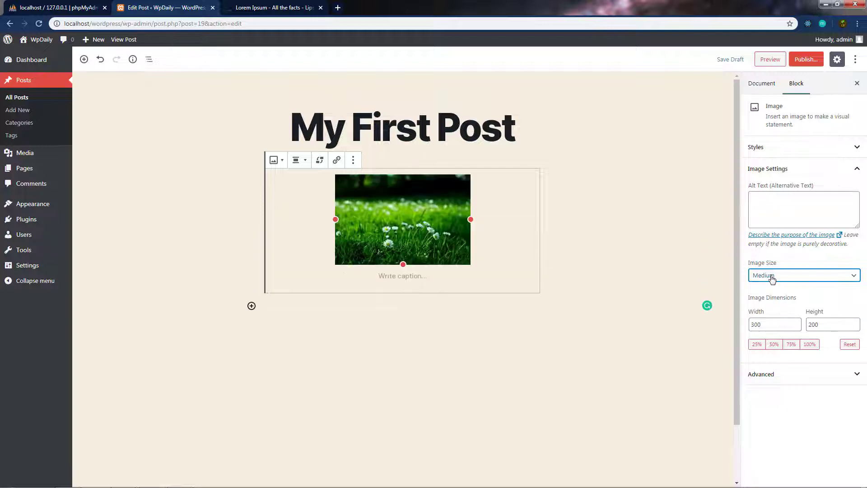
{"action": "left_click", "coordinate": [771, 278]}
{"action": "left_click", "coordinate": [762, 302]}
{"action": "left_click", "coordinate": [773, 278]}
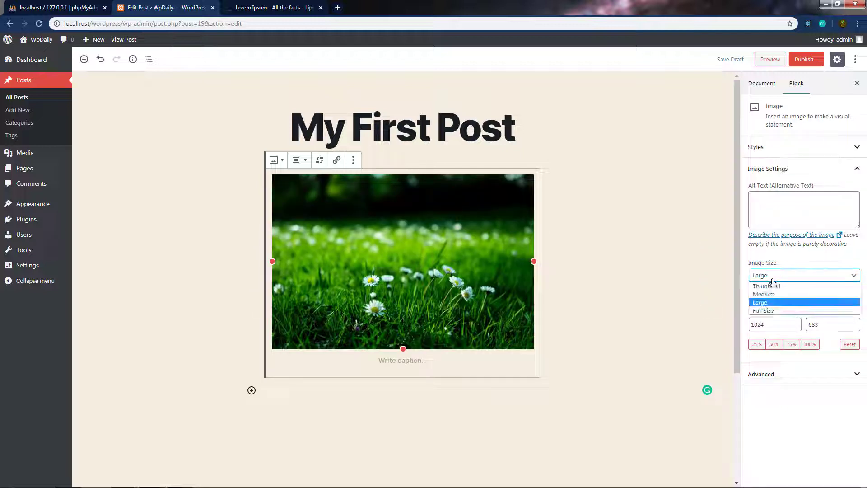
{"action": "left_click", "coordinate": [775, 310]}
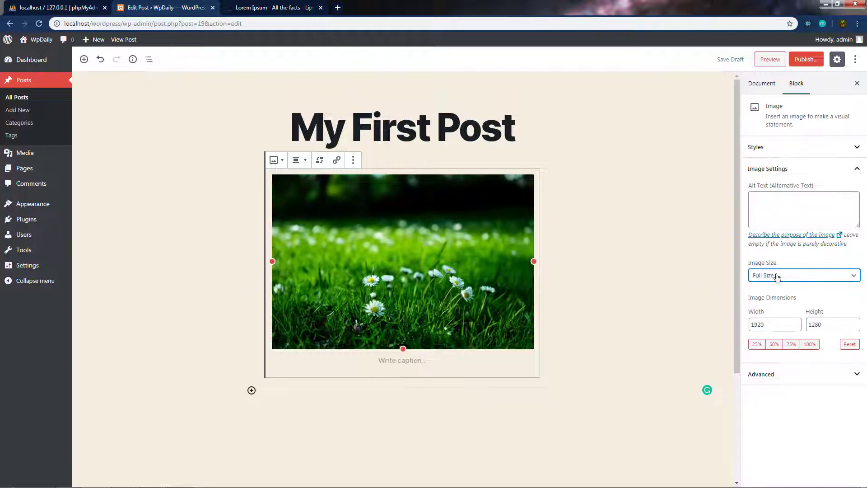
Set the image size to Medium
{"action": "left_click", "coordinate": [777, 277]}
{"action": "left_click", "coordinate": [775, 292]}
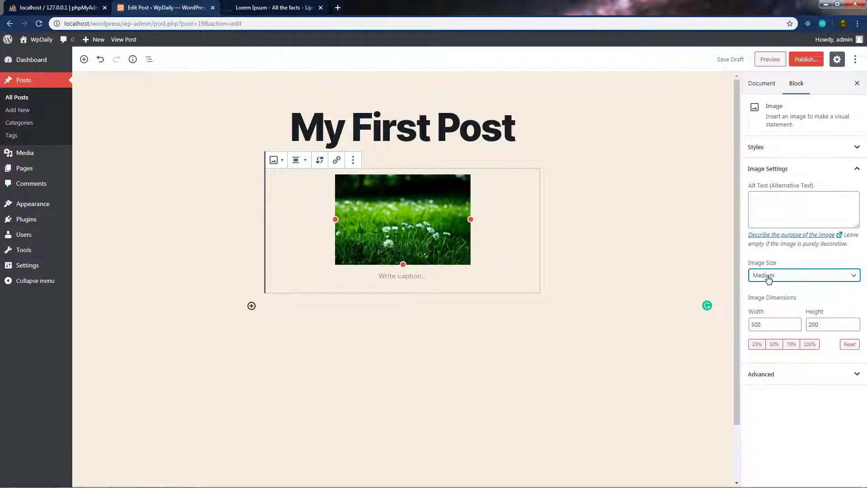
Set the image size preset to Large
{"action": "left_click", "coordinate": [769, 277]}
{"action": "left_click", "coordinate": [773, 302]}
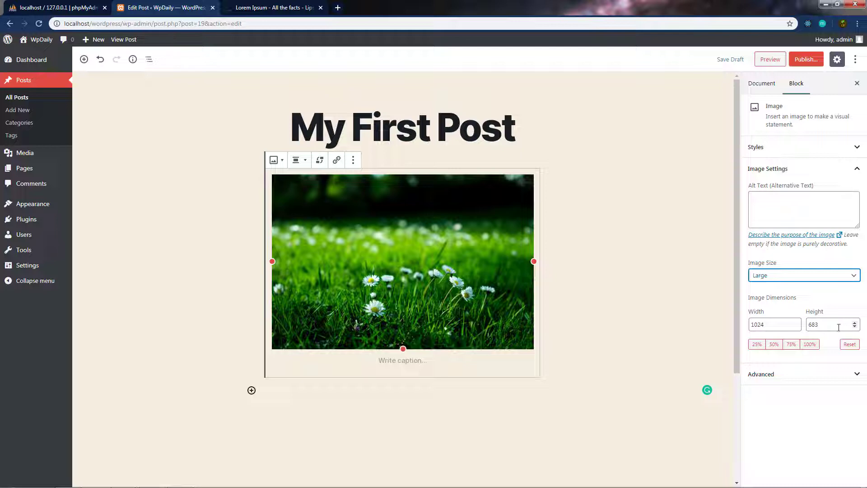
{"action": "left_click", "coordinate": [804, 333]}
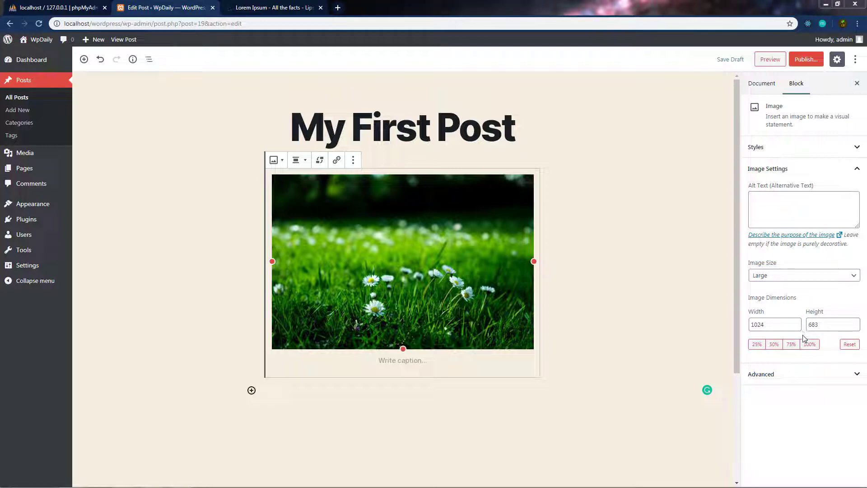
Try scaling the Large image to 25%, 50%, 75% and 100%, and reset its dimensions
{"action": "left_click", "coordinate": [757, 344]}
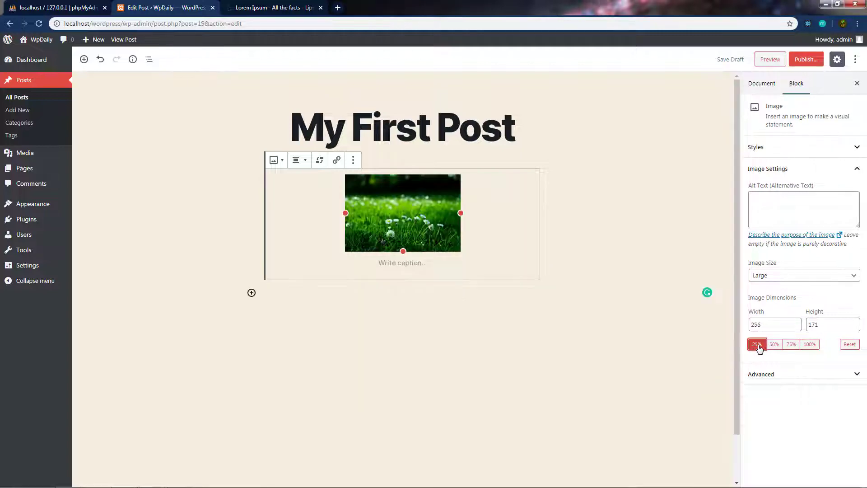
{"action": "left_click", "coordinate": [774, 346]}
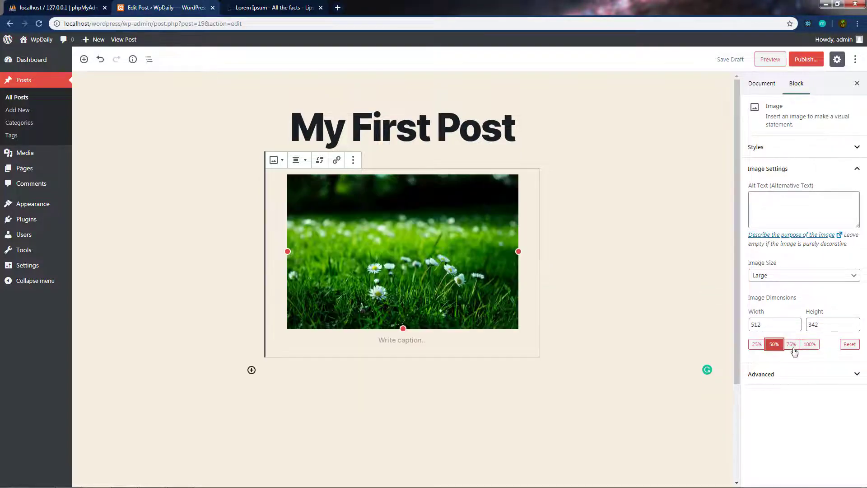
{"action": "left_click", "coordinate": [792, 348]}
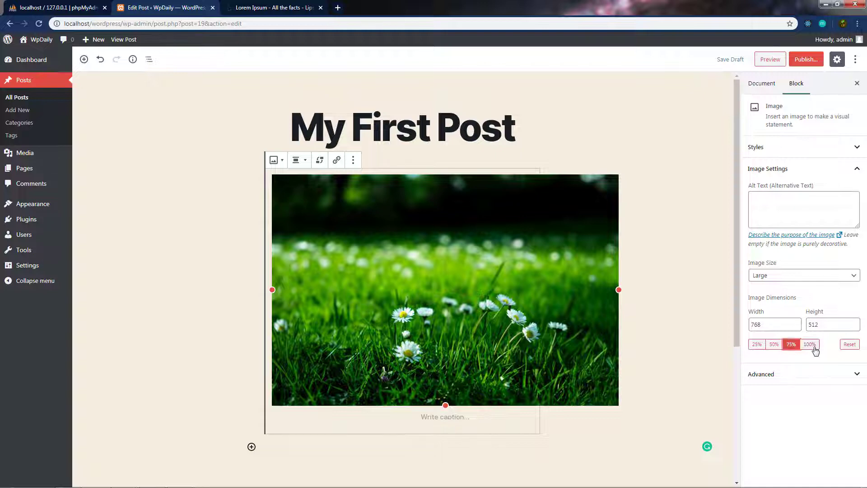
{"action": "left_click", "coordinate": [813, 348]}
{"action": "left_click", "coordinate": [775, 346]}
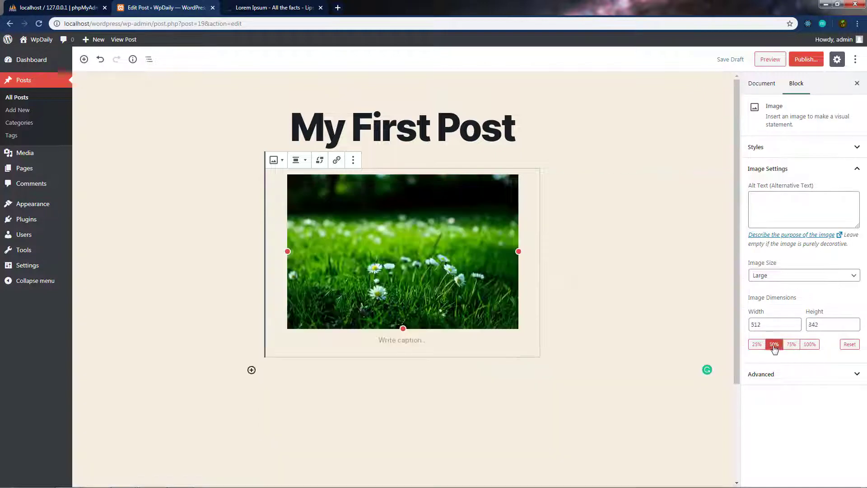
{"action": "left_click", "coordinate": [850, 345]}
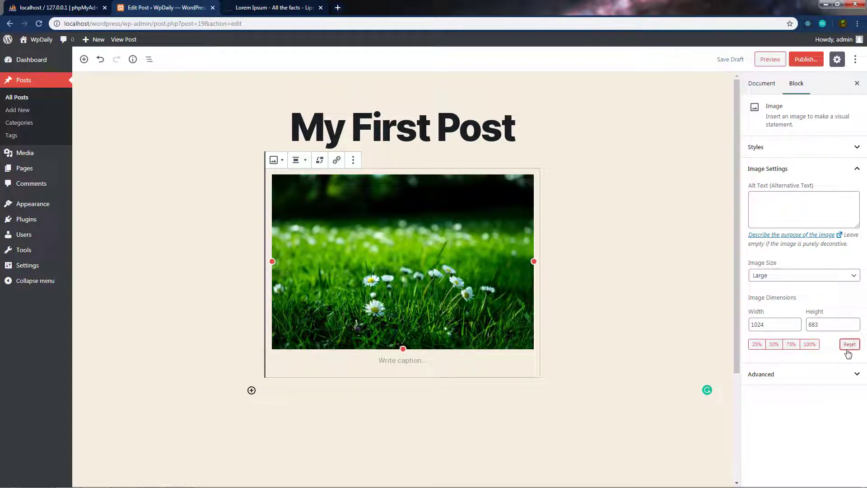
Collapse the image settings and examine the image's additional CSS class in the advanced options
{"action": "left_click", "coordinate": [789, 170]}
{"action": "left_click", "coordinate": [777, 190]}
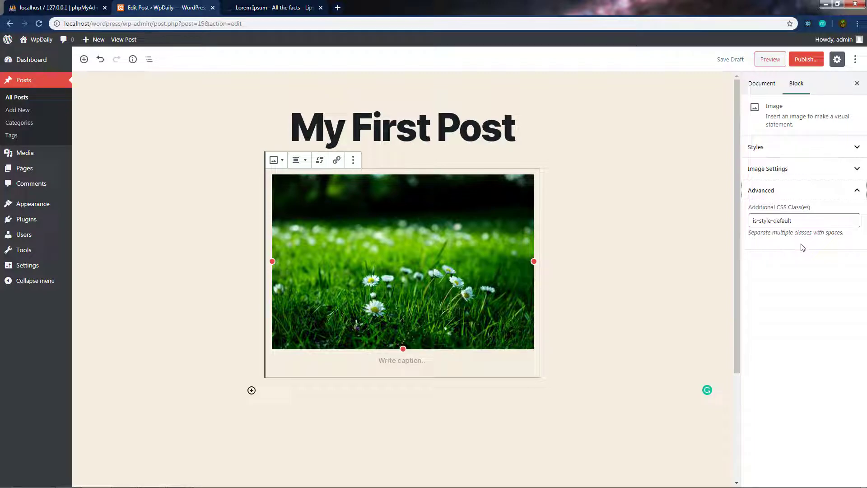
{"action": "triple_click", "coordinate": [795, 221]}
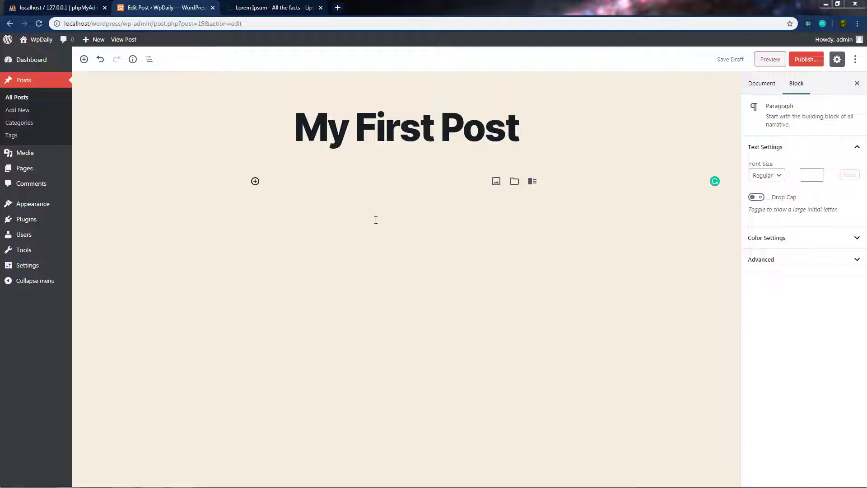
Insert a Pullquote block below the post title with the text "Life is just a chance to grow a soul"
{"action": "left_click", "coordinate": [255, 181]}
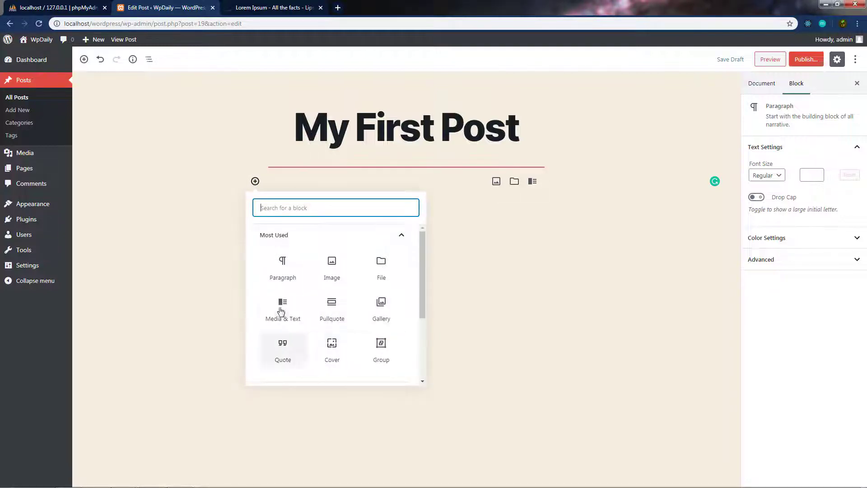
{"action": "left_click", "coordinate": [338, 308]}
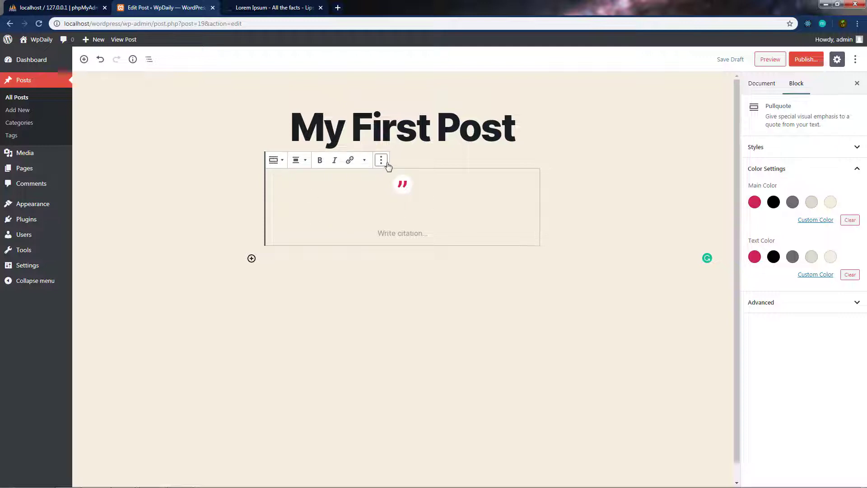
{"action": "type", "text": "Life is just a chance to grow a soul"}
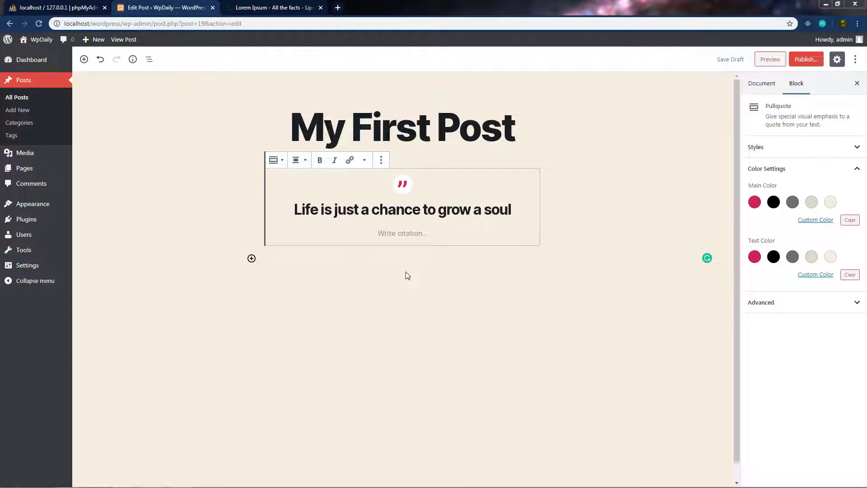
{"action": "triple_click", "coordinate": [522, 211]}
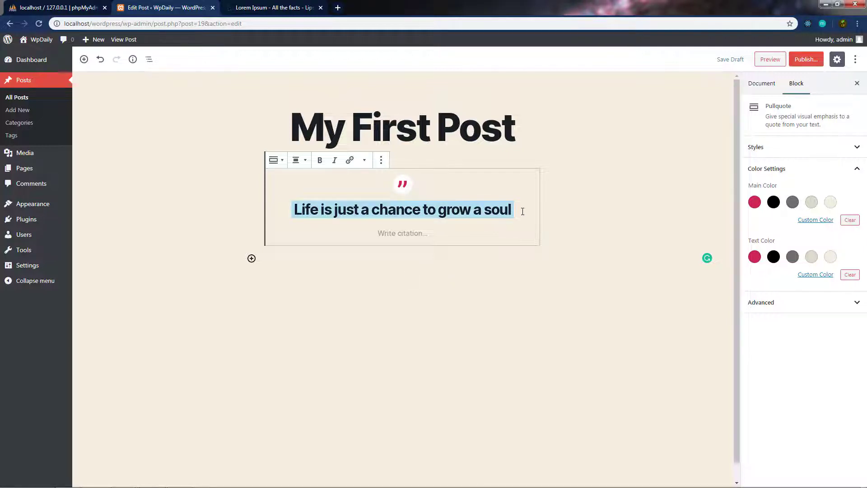
{"action": "left_click", "coordinate": [371, 228]}
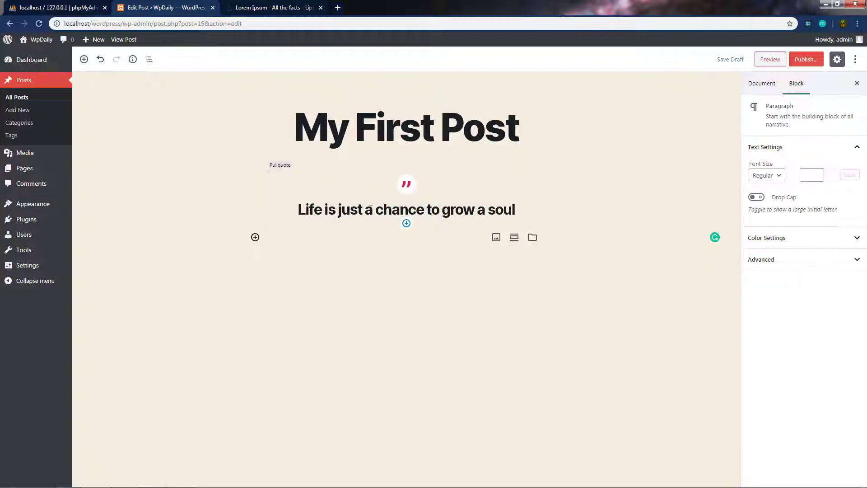
Try the Align Right and Align Left alignments on the pullquote
{"action": "left_click", "coordinate": [369, 209]}
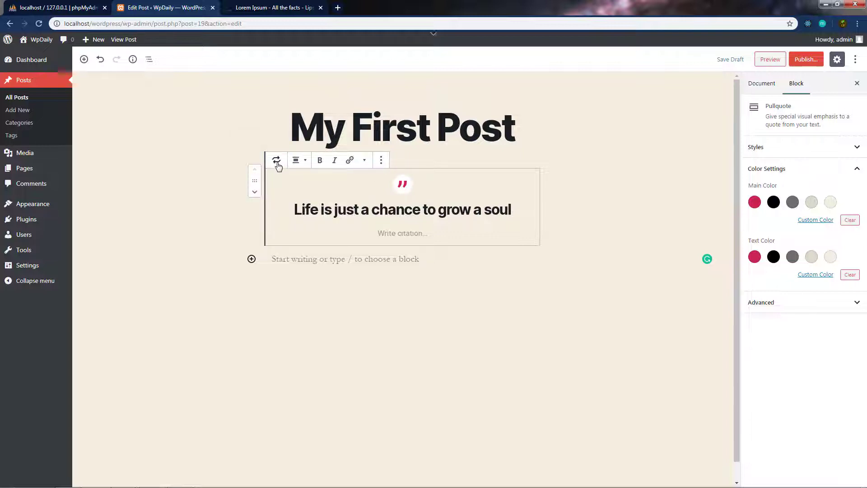
{"action": "left_click", "coordinate": [300, 165]}
{"action": "left_click", "coordinate": [301, 167]}
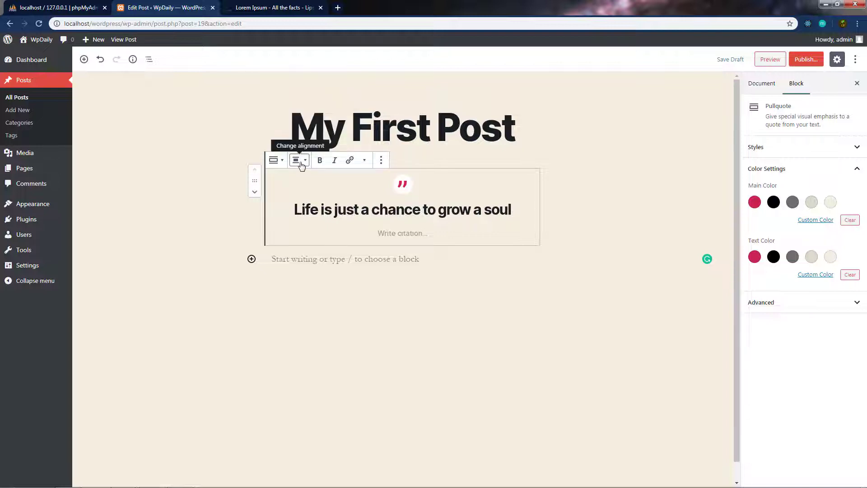
{"action": "left_click", "coordinate": [302, 164]}
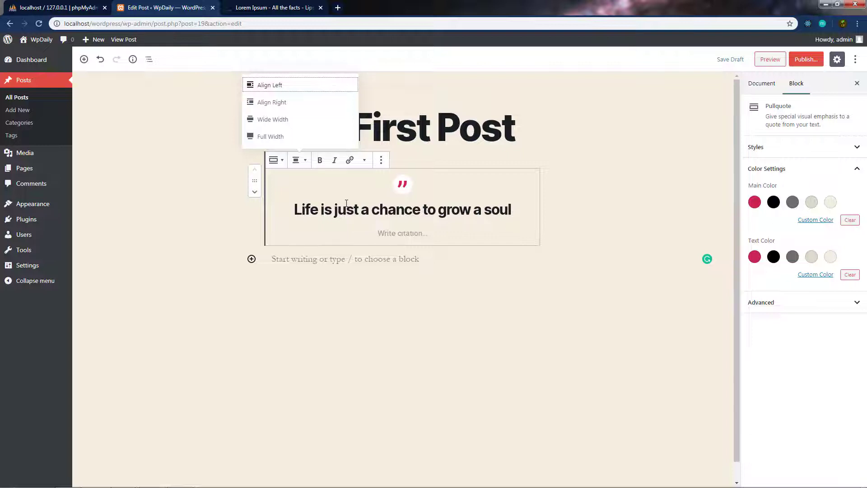
{"action": "left_click", "coordinate": [272, 102]}
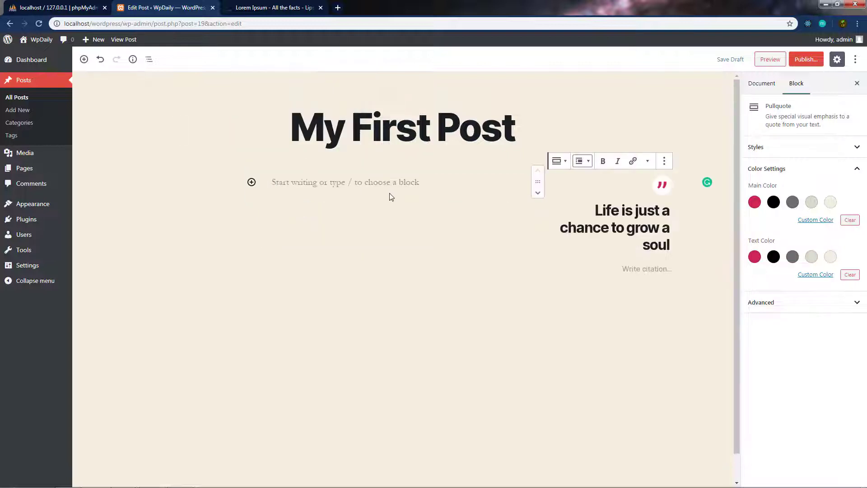
{"action": "left_click", "coordinate": [582, 162]}
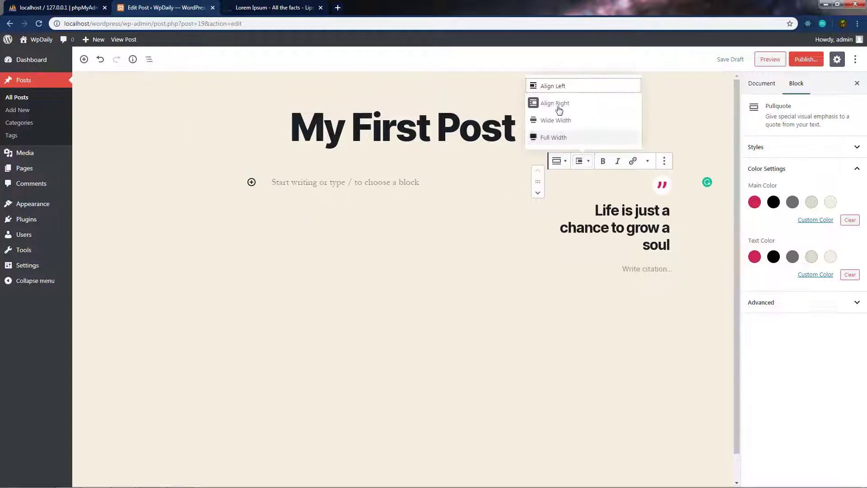
{"action": "left_click", "coordinate": [556, 90]}
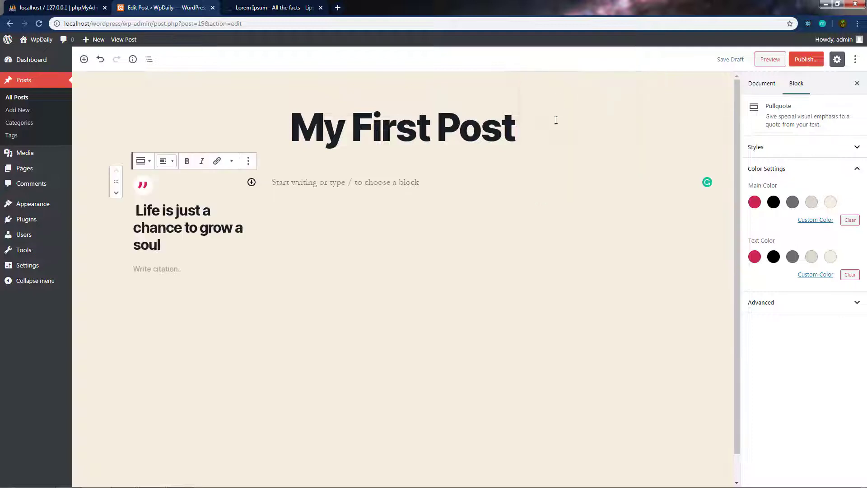
Undo the left alignment, try Wide Width and Full Width on the pullquote, and return it to its default alignment
{"action": "key", "text": "ctrl+z"}
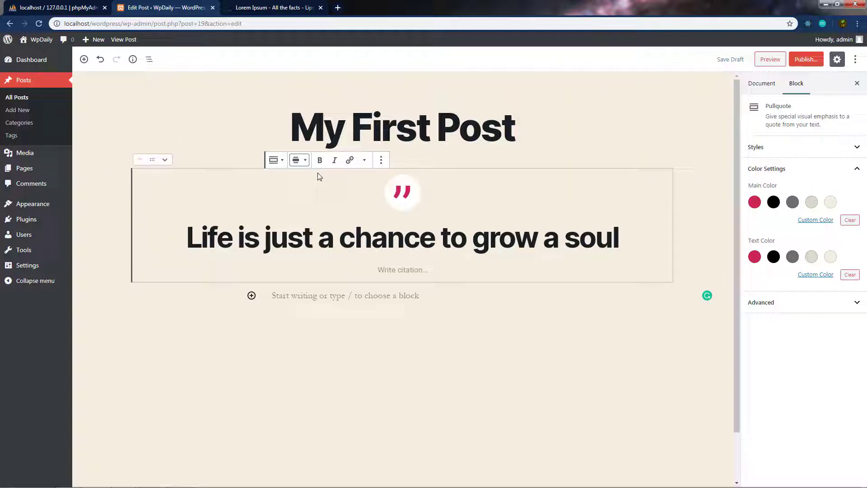
{"action": "left_click", "coordinate": [298, 161]}
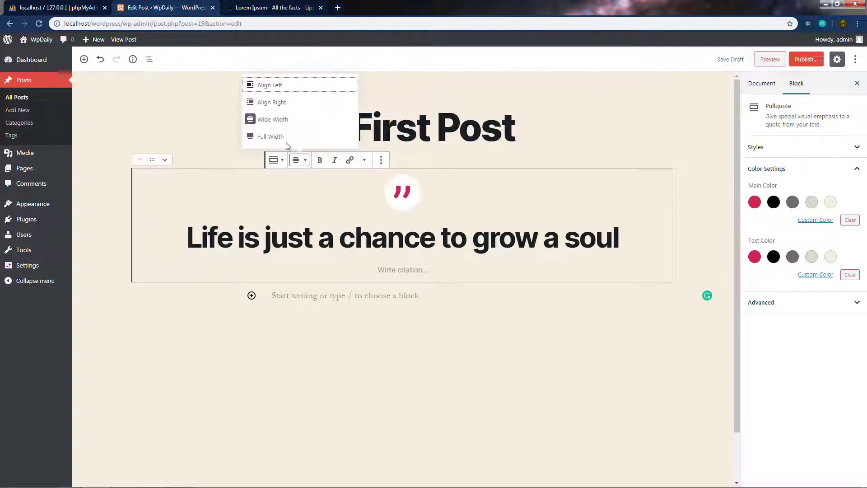
{"action": "left_click", "coordinate": [280, 120]}
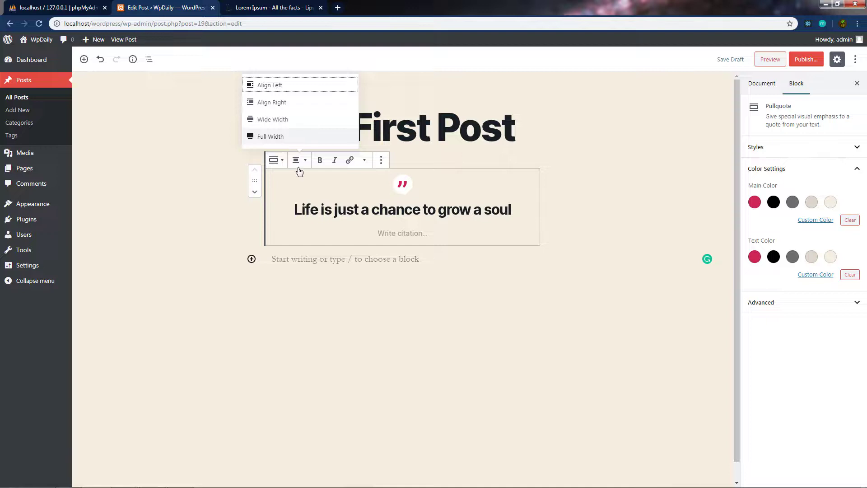
{"action": "left_click", "coordinate": [284, 138]}
{"action": "key", "text": "ctrl+z"}
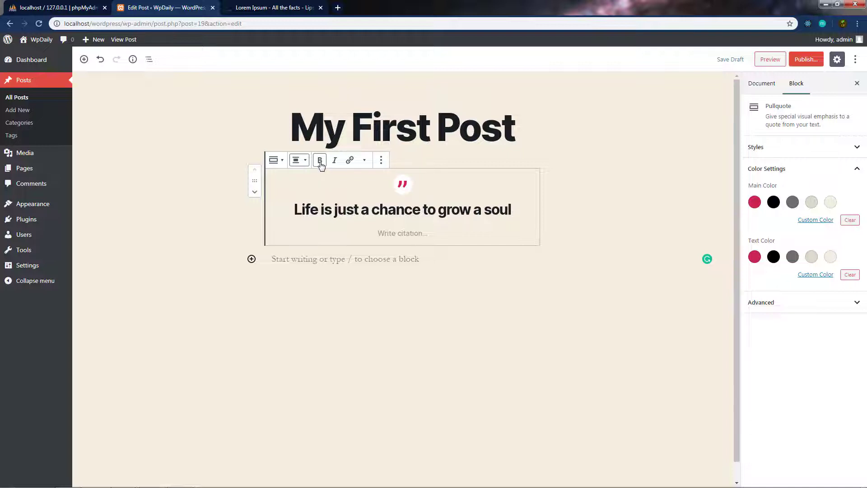
Examine the pullquote's additional rich text controls and its block options, leaving them unchanged
{"action": "left_click", "coordinate": [364, 160]}
{"action": "left_click", "coordinate": [364, 160]}
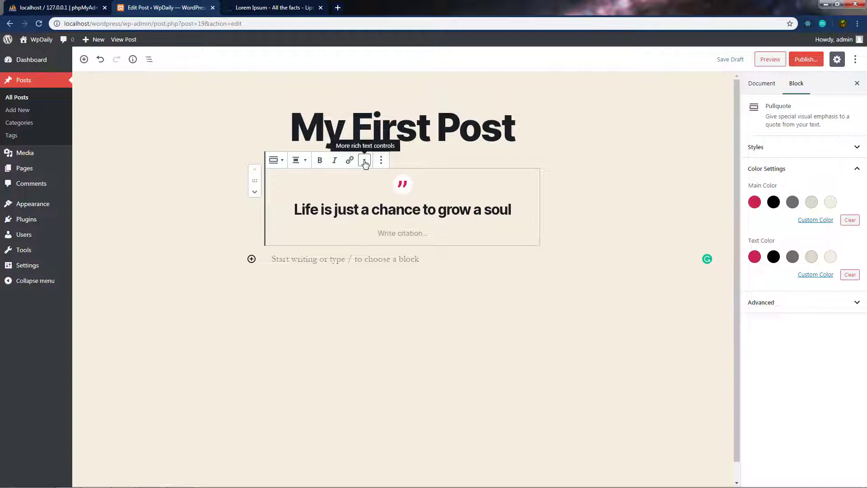
{"action": "left_click", "coordinate": [364, 160]}
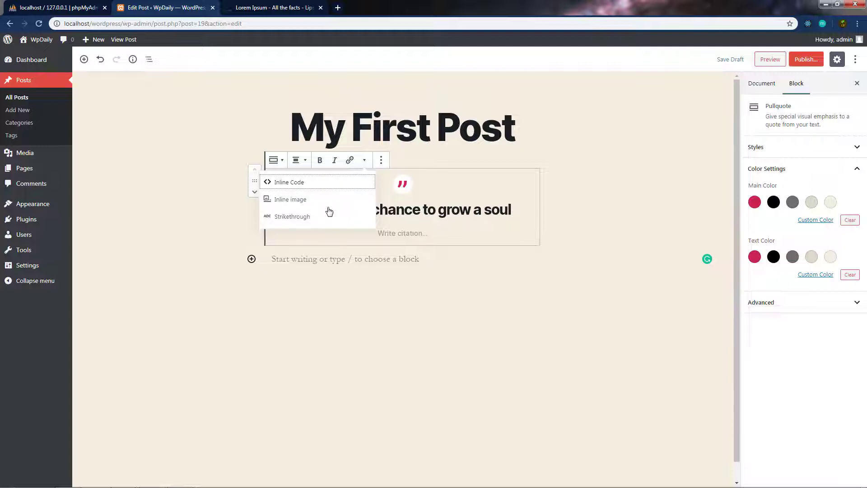
{"action": "left_click", "coordinate": [380, 161]}
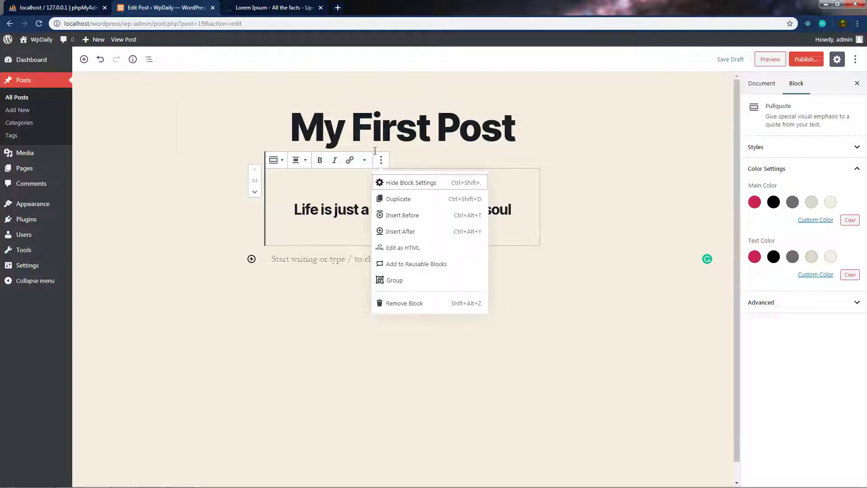
{"action": "left_click", "coordinate": [409, 162]}
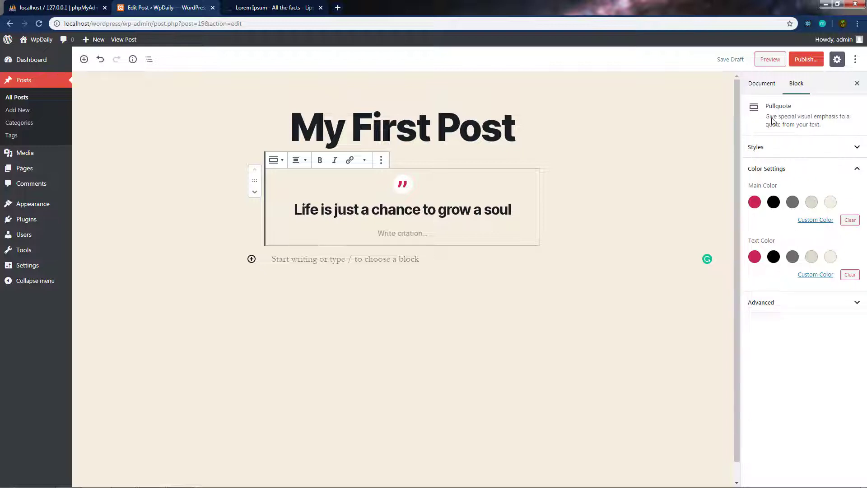
Check the pullquote's Default Style choices and apply the Solid Color style
{"action": "left_click", "coordinate": [790, 149]}
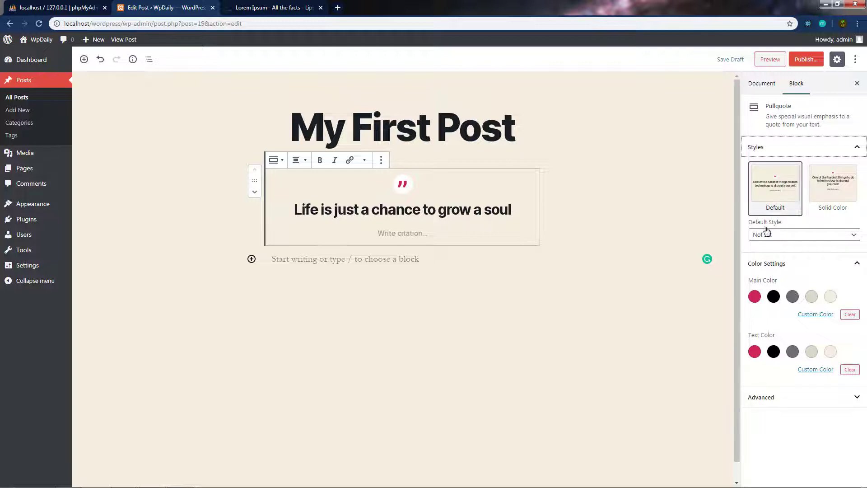
{"action": "left_click", "coordinate": [799, 236]}
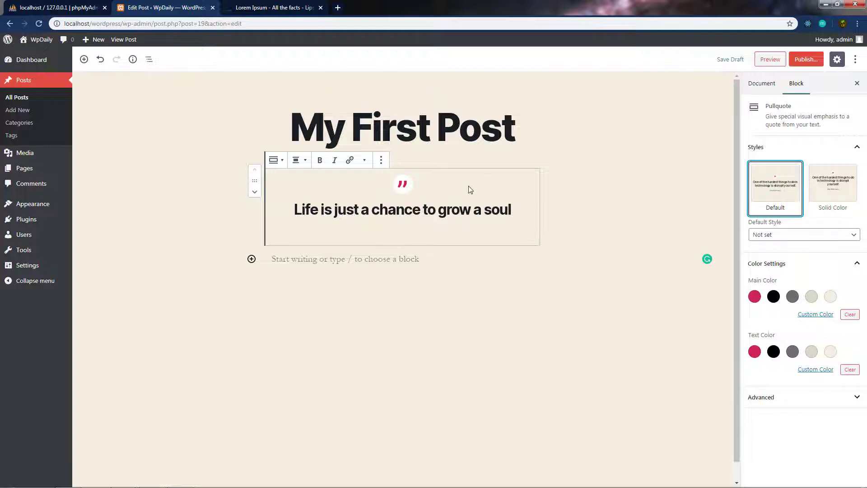
{"action": "left_click", "coordinate": [844, 194]}
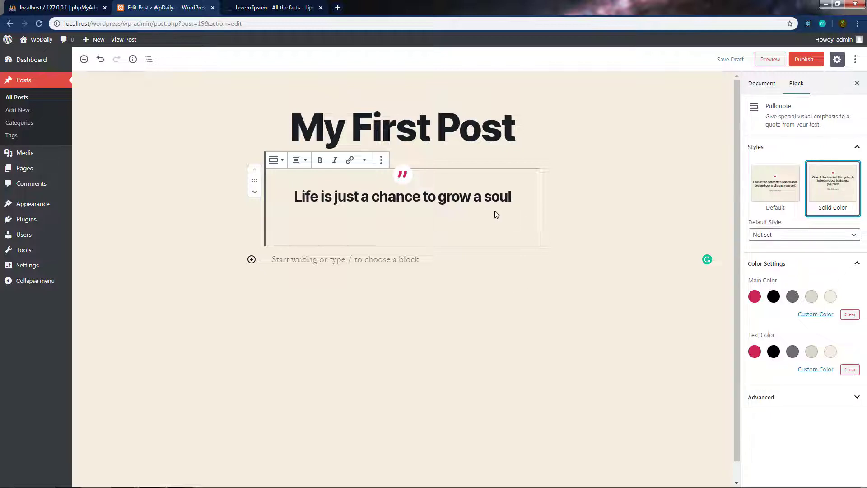
Try a black main color with different text colors on the pullquote, set its text to crimson, and clear the main color
{"action": "left_click", "coordinate": [774, 297]}
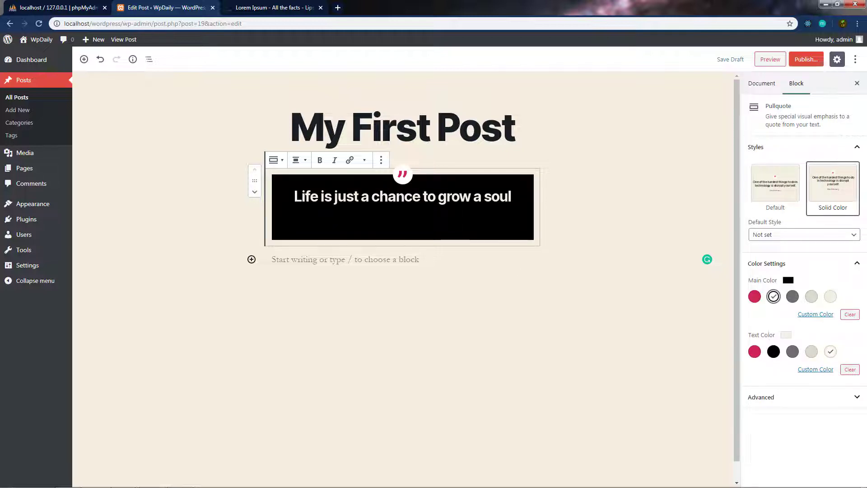
{"action": "left_click", "coordinate": [791, 352]}
{"action": "left_click", "coordinate": [773, 351]}
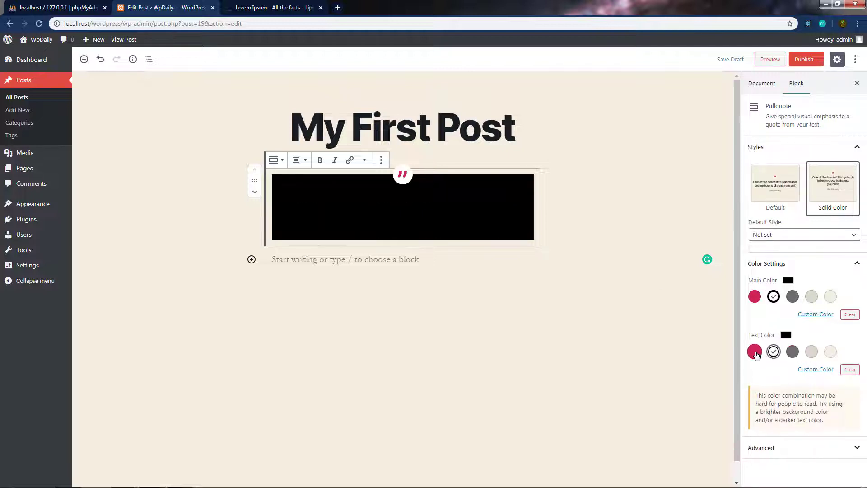
{"action": "left_click", "coordinate": [754, 352]}
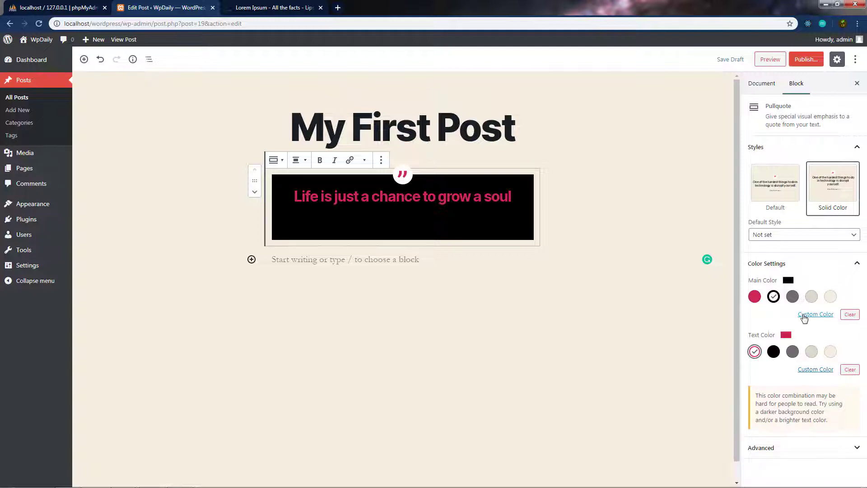
{"action": "left_click", "coordinate": [850, 315]}
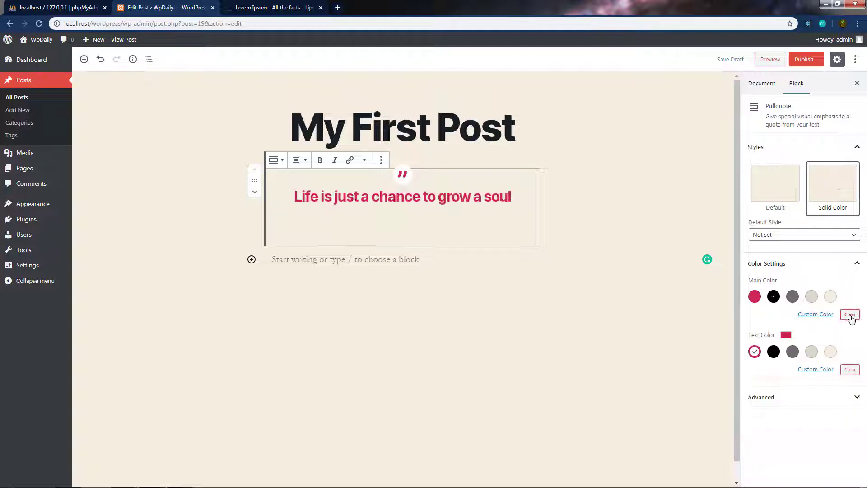
Clear the pullquote's text color and apply the Default style to it
{"action": "left_click", "coordinate": [850, 369]}
{"action": "left_click", "coordinate": [784, 211]}
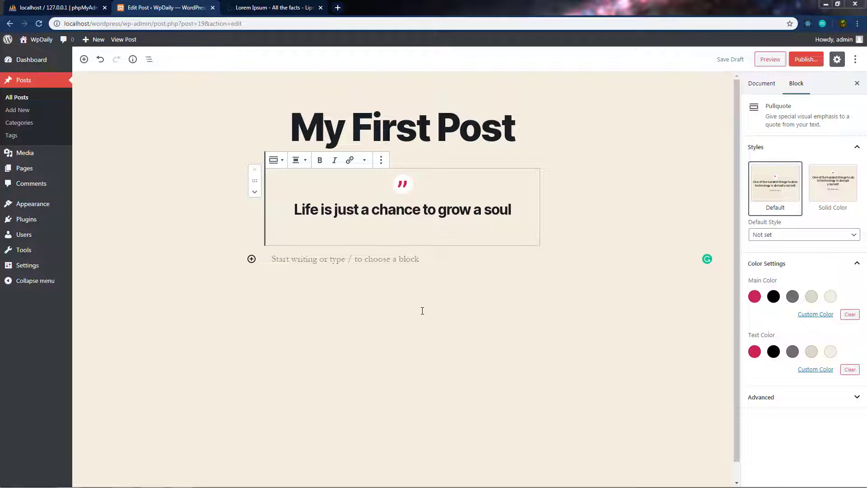
{"action": "left_click", "coordinate": [787, 147]}
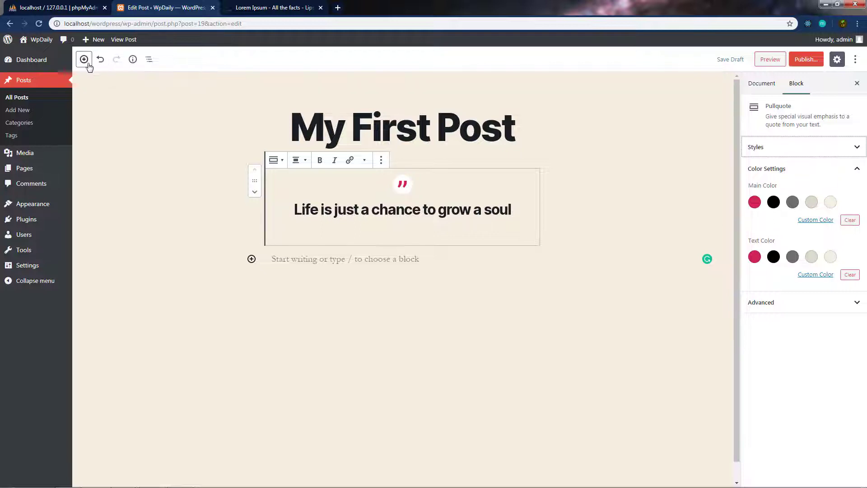
Check the post's content structure statistics and remove the pullquote block from the post
{"action": "left_click", "coordinate": [133, 60]}
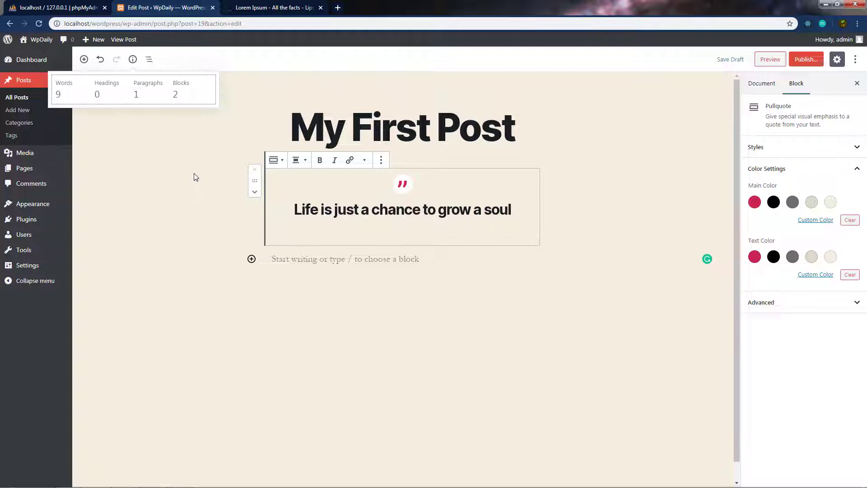
{"action": "left_click", "coordinate": [367, 256]}
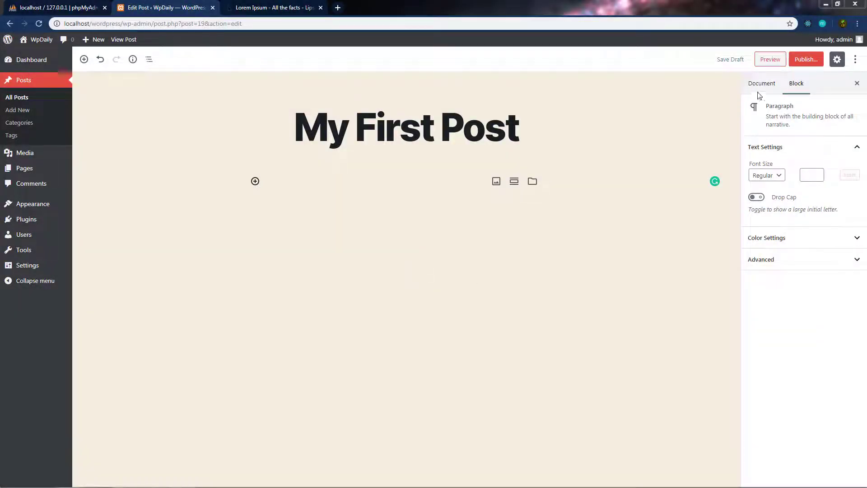
Examine the post's visibility options in the document settings, trying Private without publishing and Password Protected without setting a password
{"action": "left_click", "coordinate": [769, 84]}
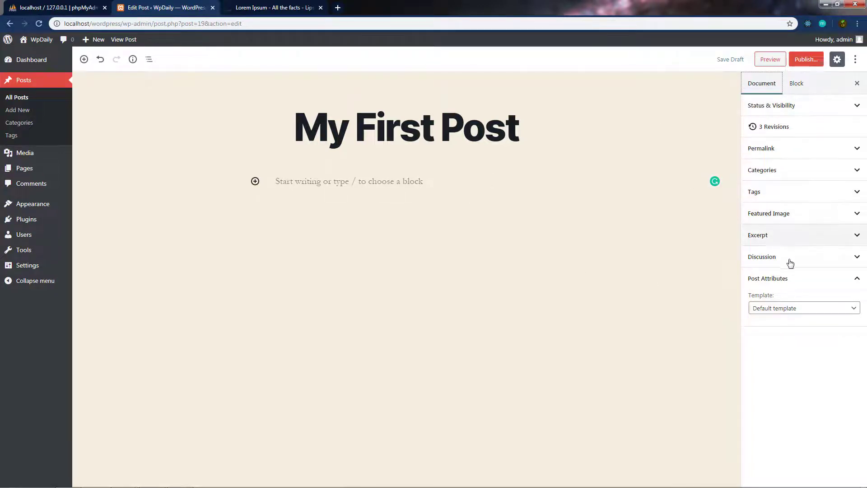
{"action": "left_click", "coordinate": [818, 112]}
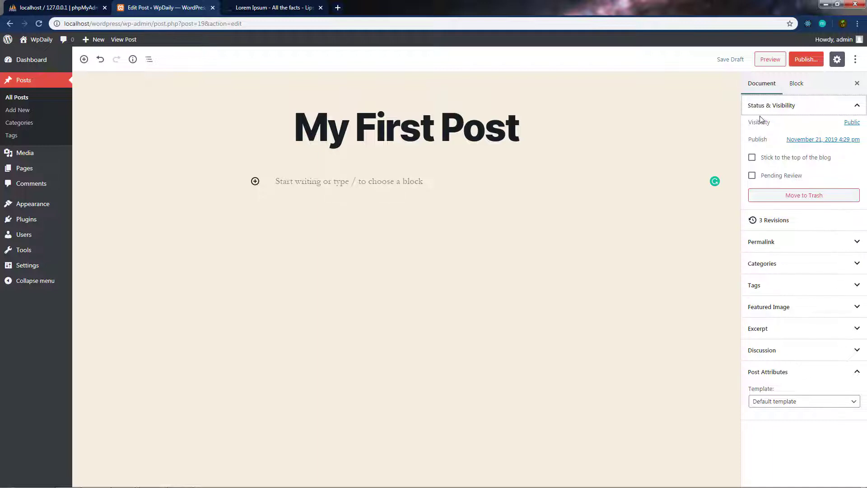
{"action": "left_click", "coordinate": [852, 124]}
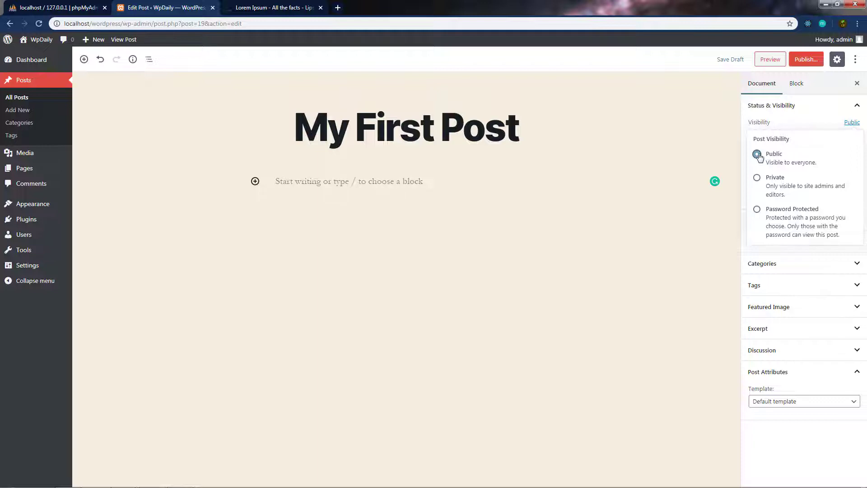
{"action": "left_click", "coordinate": [757, 178]}
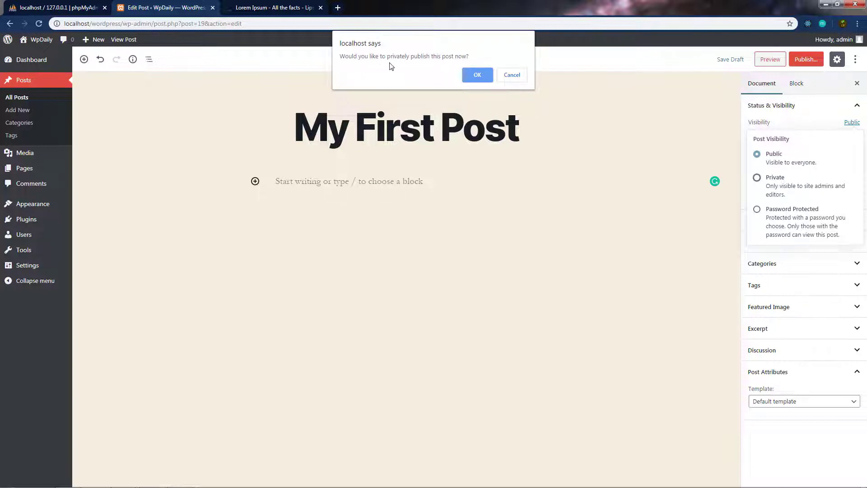
{"action": "left_click", "coordinate": [515, 79]}
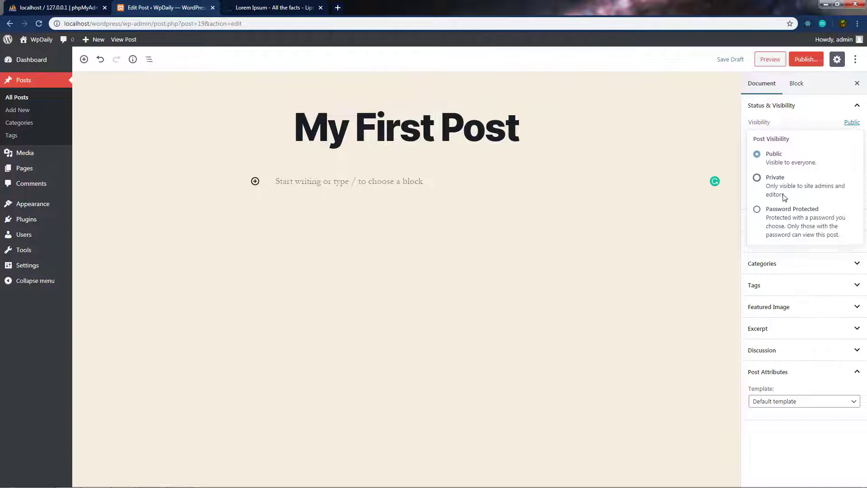
{"action": "left_click", "coordinate": [757, 211]}
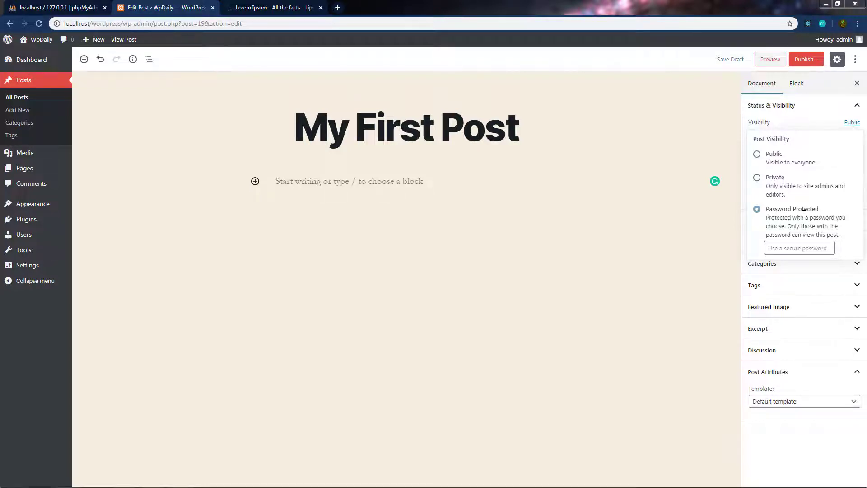
{"action": "key", "text": "Escape"}
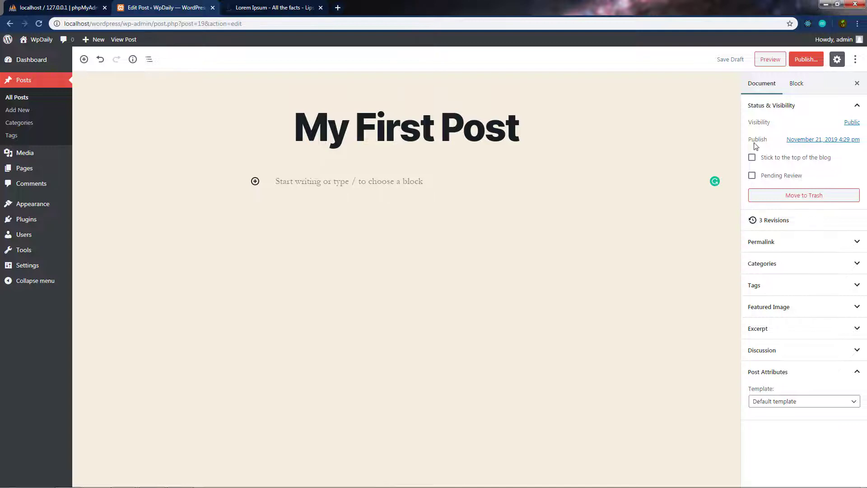
Browse the publish date calendar to December 2019, and try sticking the post to the top of the blog before clearing that option
{"action": "left_click", "coordinate": [837, 140]}
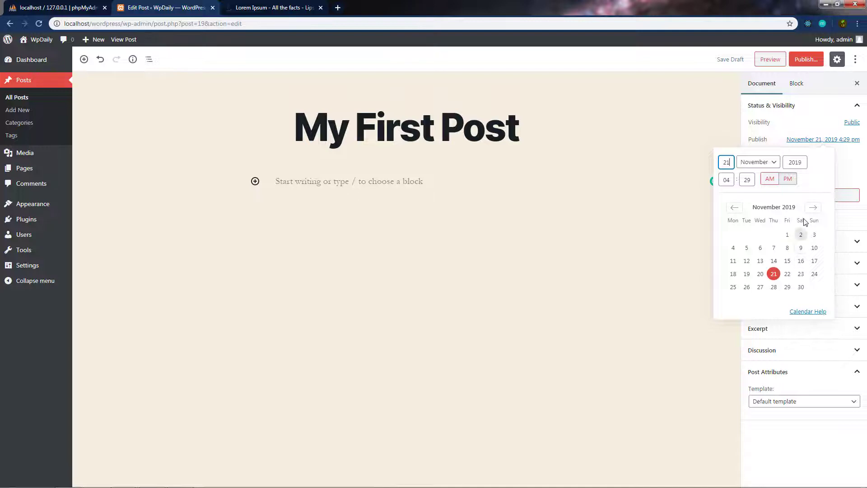
{"action": "left_click", "coordinate": [812, 207]}
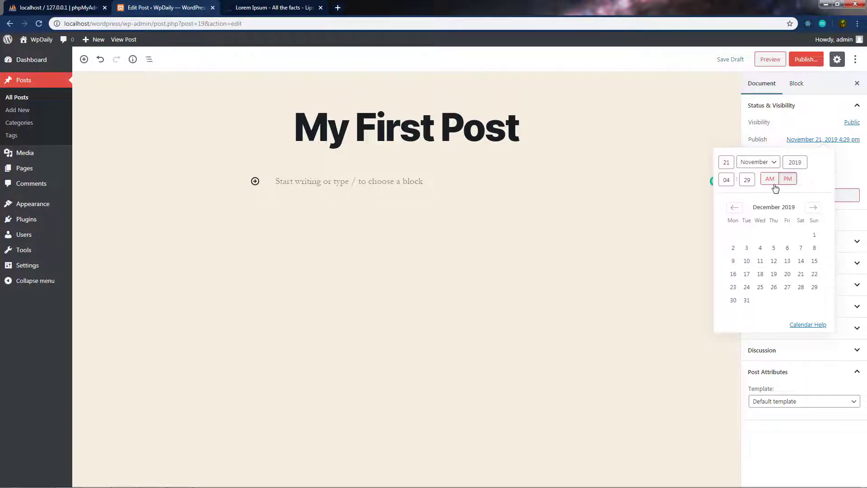
{"action": "left_click", "coordinate": [847, 168]}
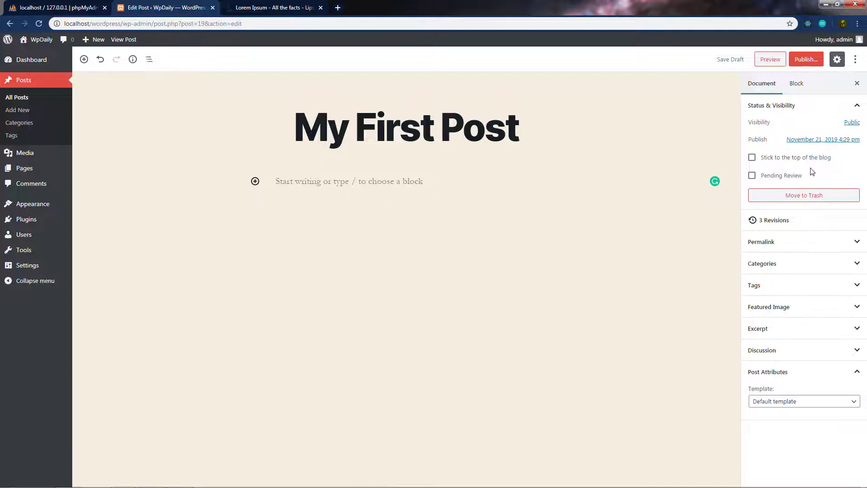
{"action": "left_click", "coordinate": [752, 158]}
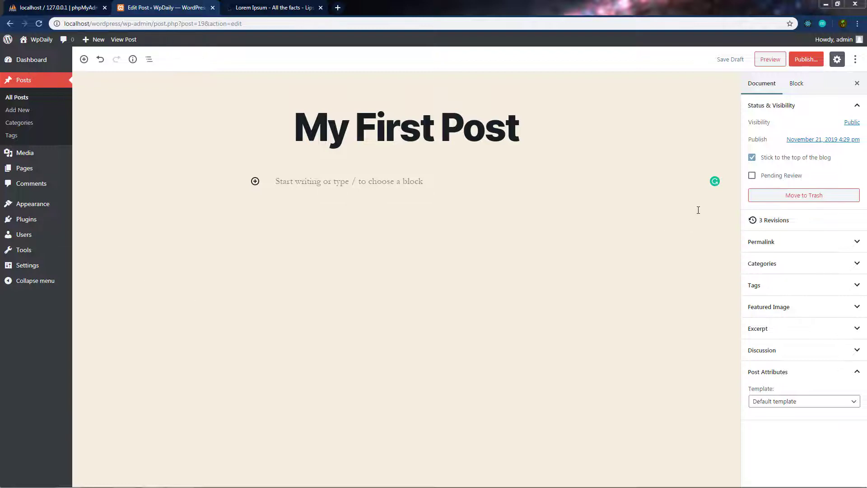
{"action": "left_click", "coordinate": [752, 158]}
Move the post to the trash and restore it from the trashed posts
{"action": "left_click", "coordinate": [796, 200]}
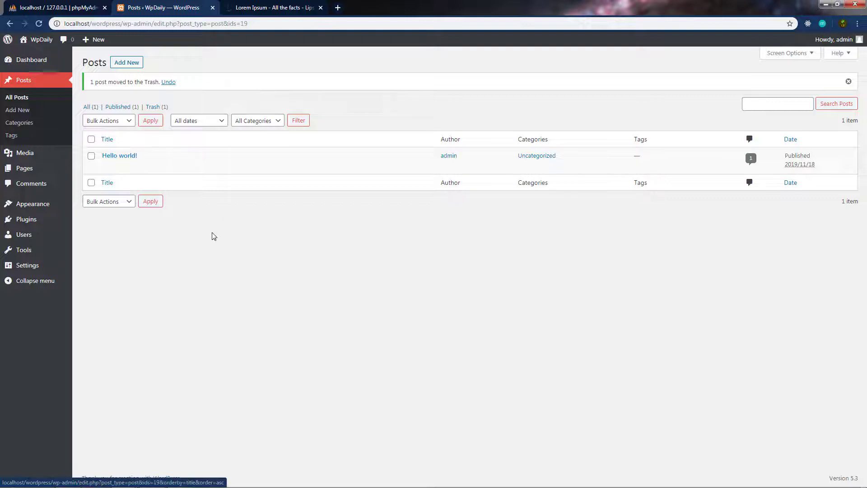
{"action": "left_click", "coordinate": [158, 107]}
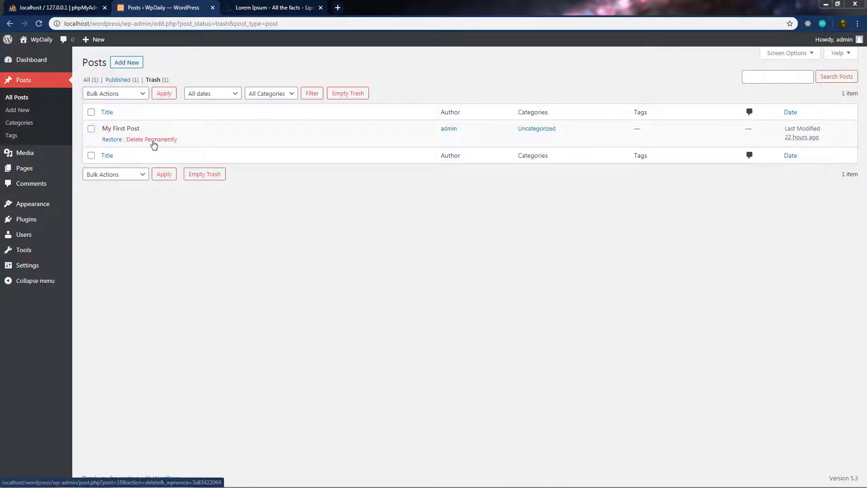
{"action": "left_click", "coordinate": [110, 144]}
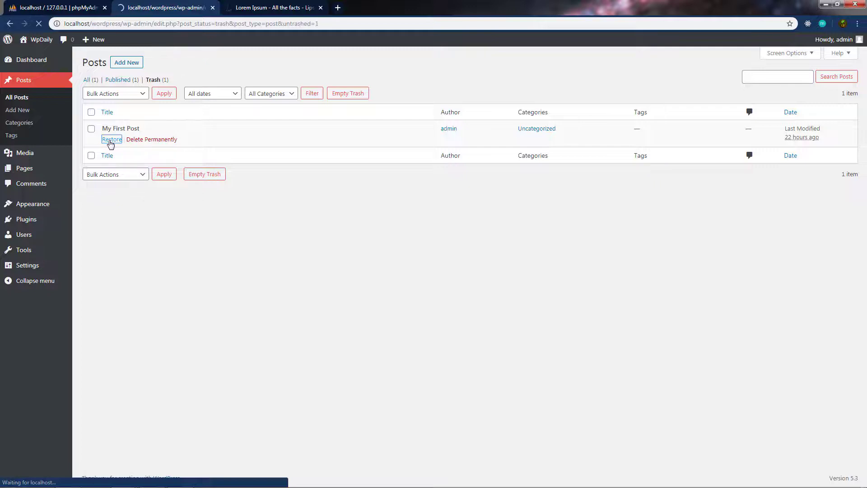
Reopen "My First Post" for editing from the list of all posts and collapse its status and visibility settings
{"action": "left_click", "coordinate": [19, 100]}
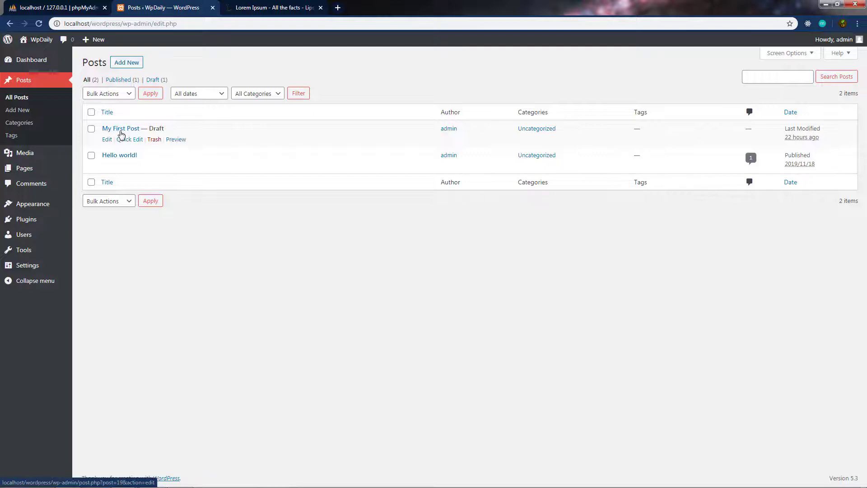
{"action": "left_click", "coordinate": [107, 139]}
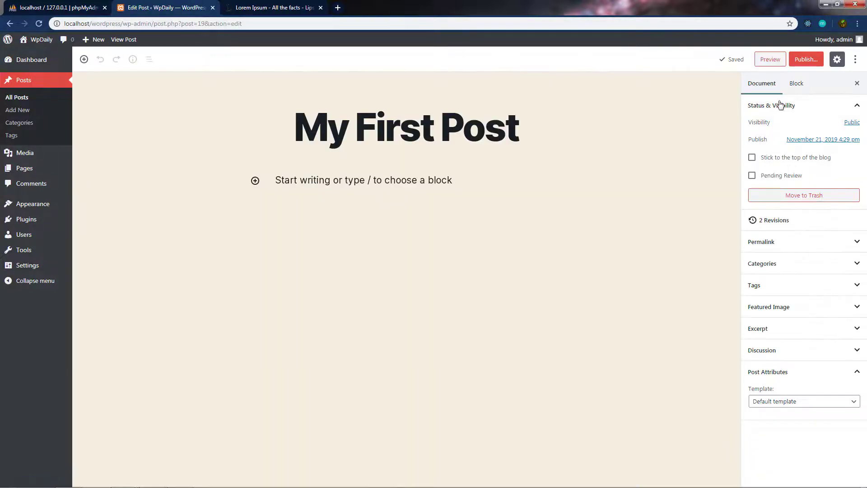
{"action": "left_click", "coordinate": [788, 107]}
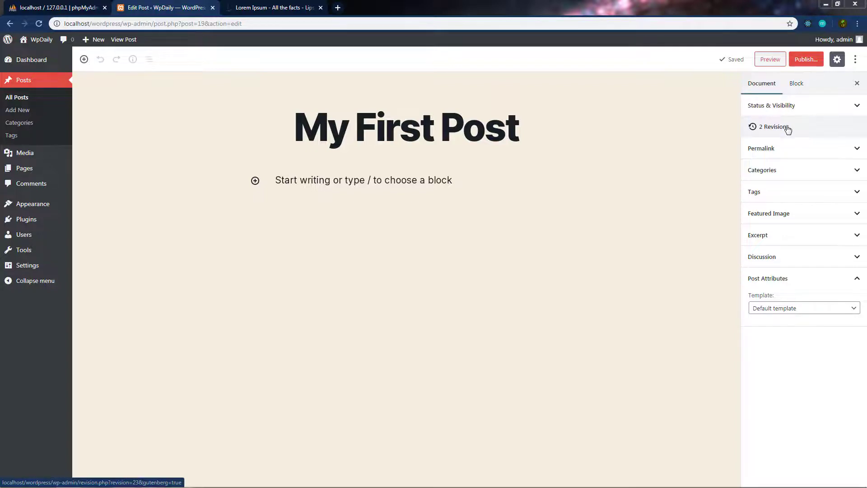
Change the post's permalink URL slug to "new-first-post"
{"action": "left_click", "coordinate": [798, 153]}
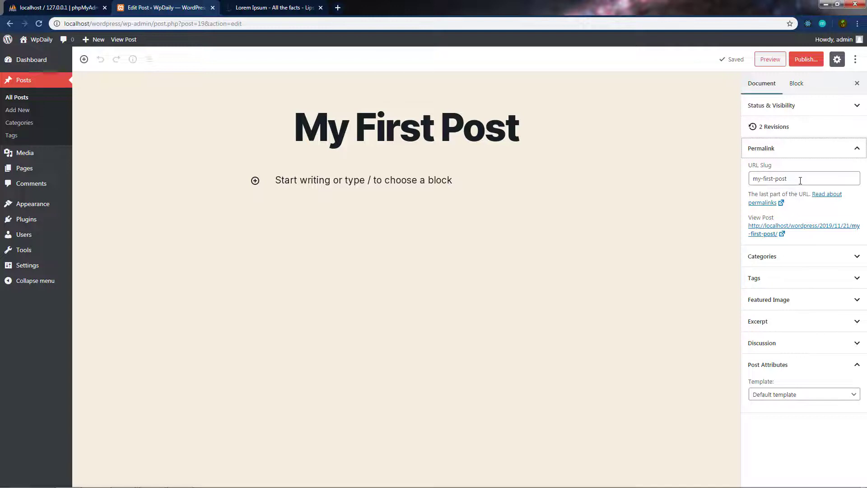
{"action": "left_click_drag", "start_coordinate": [799, 179], "coordinate": [751, 180]}
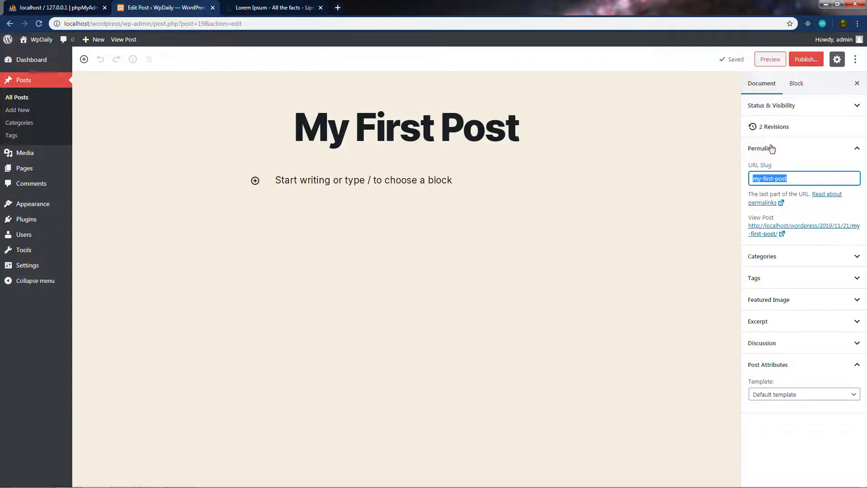
{"action": "left_click", "coordinate": [794, 176]}
{"action": "key", "text": "BackSpace"}
{"action": "key", "text": "BackSpace"}
{"action": "key", "text": "BackSpace"}
{"action": "key", "text": "BackSpace"}
{"action": "key", "text": "BackSpace"}
{"action": "key", "text": "BackSpace"}
{"action": "key", "text": "BackSpace"}
{"action": "key", "text": "BackSpace"}
{"action": "type", "text": "new"}
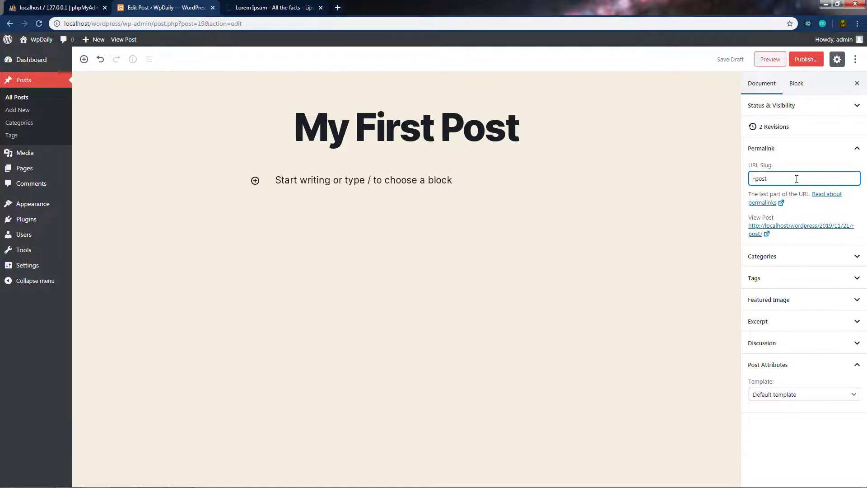
{"action": "type", "text": "-first"}
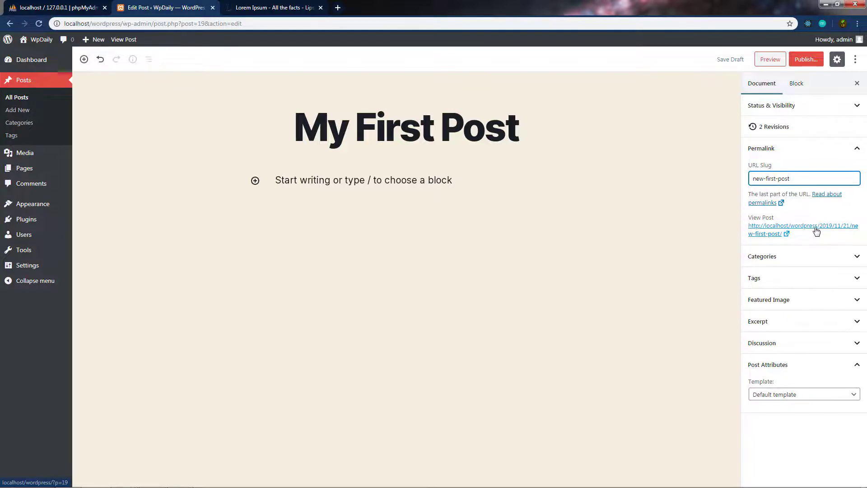
{"action": "left_click", "coordinate": [780, 148]}
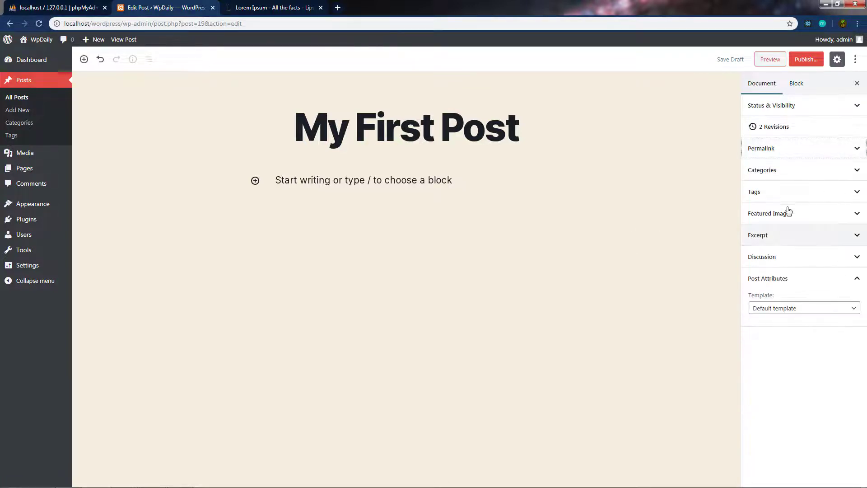
Check the post's category options and add the tags "wordpress" and "php"
{"action": "left_click", "coordinate": [789, 170]}
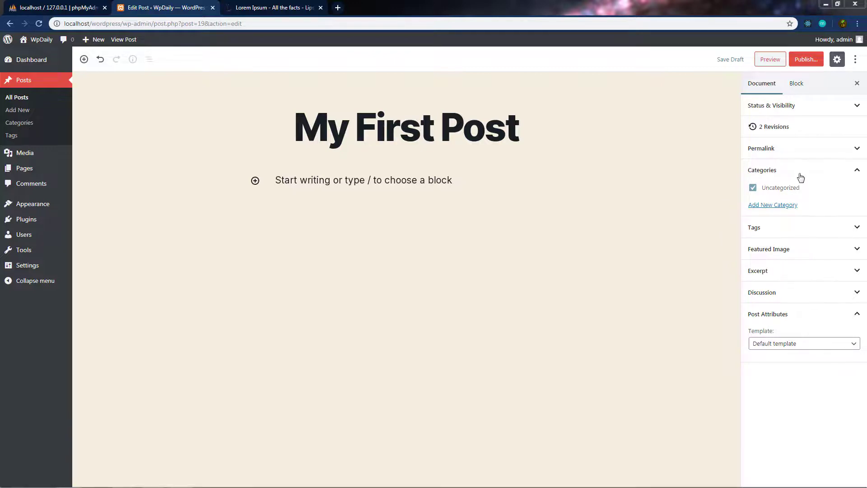
{"action": "left_click", "coordinate": [798, 175]}
{"action": "left_click", "coordinate": [787, 190]}
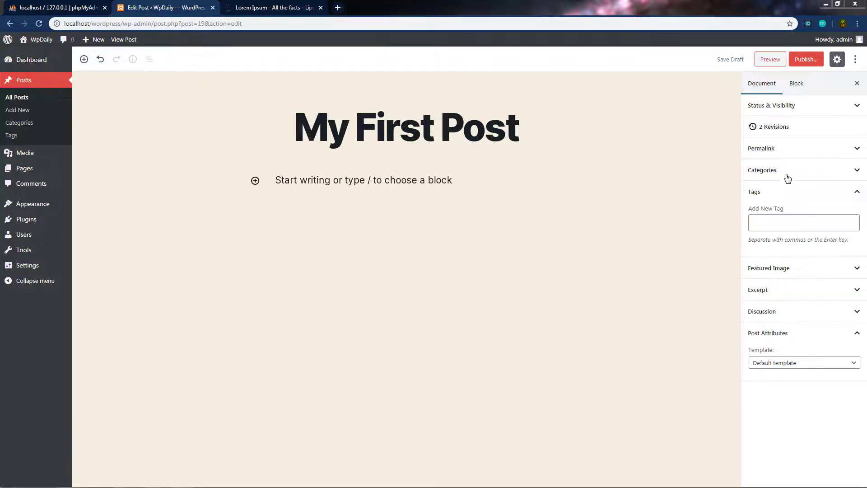
{"action": "left_click", "coordinate": [816, 221]}
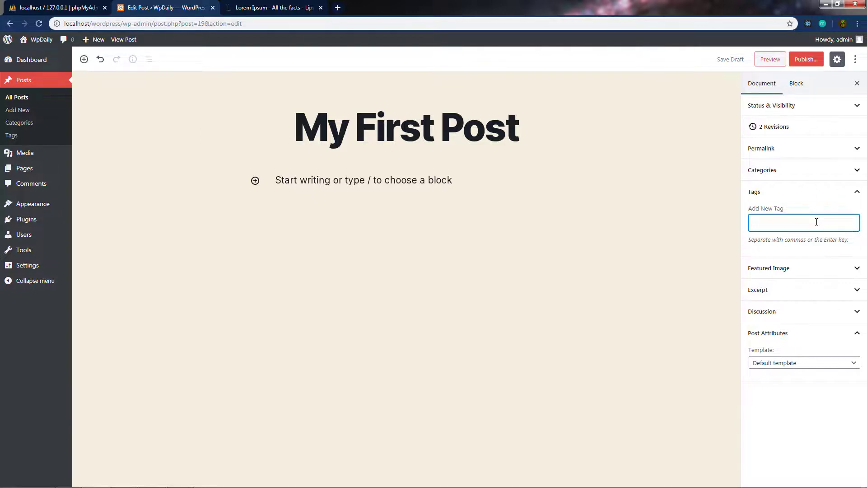
{"action": "type", "text": "wordpress"}
{"action": "key", "text": "Return"}
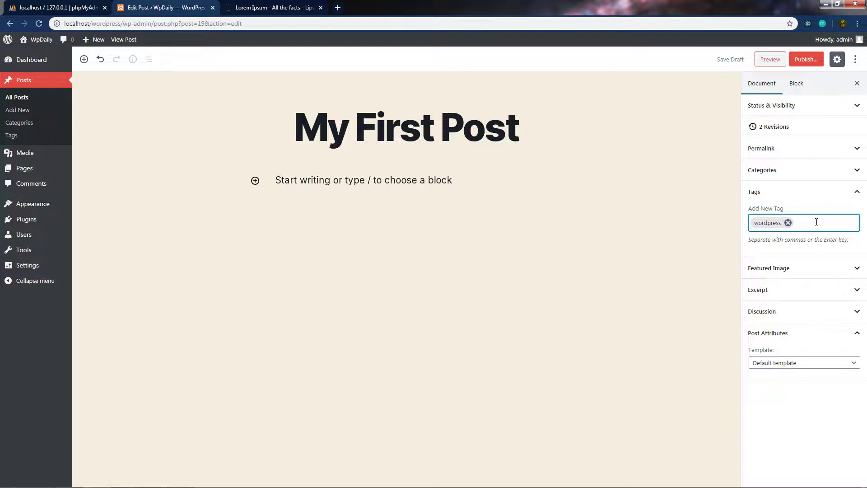
{"action": "type", "text": "php"}
{"action": "key", "text": "Return"}
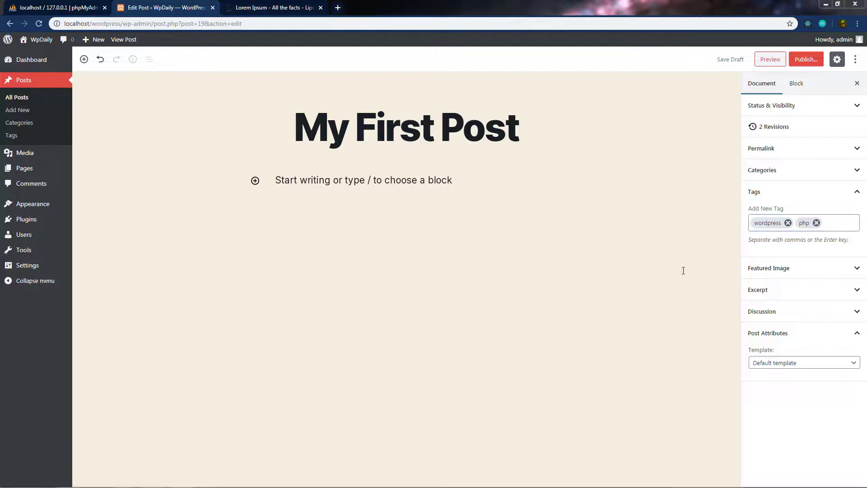
{"action": "left_click", "coordinate": [793, 192]}
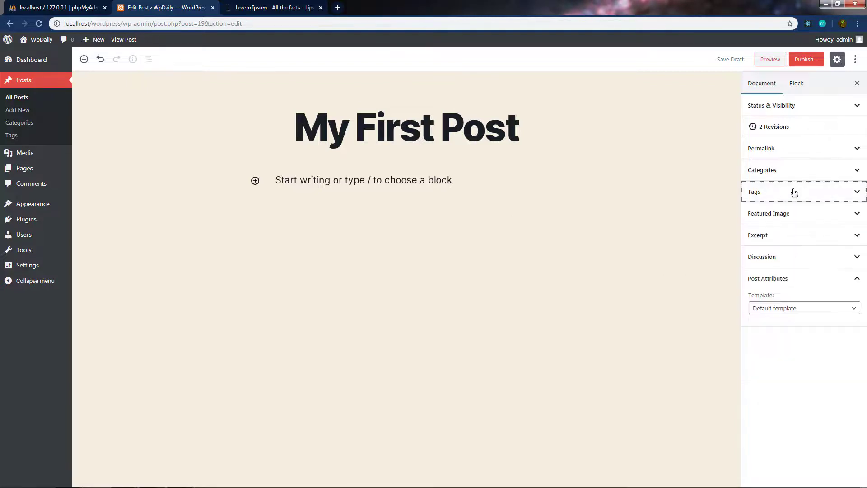
Examine the post's featured image and excerpt settings
{"action": "left_click", "coordinate": [793, 213]}
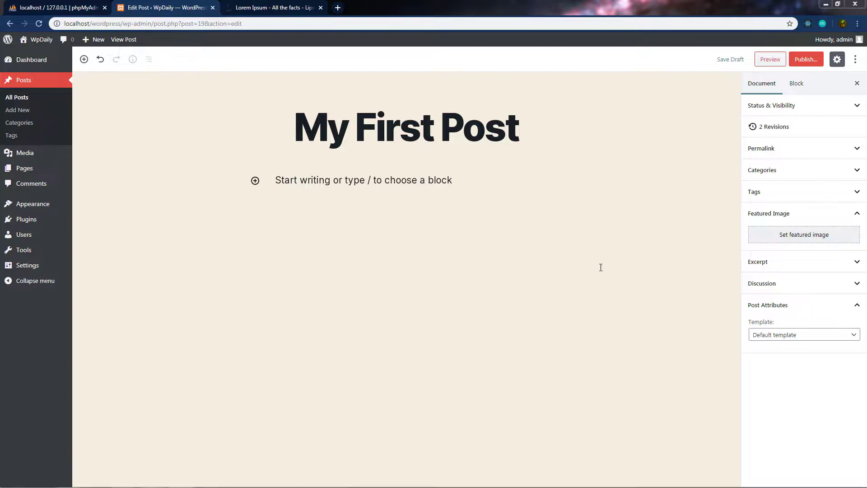
{"action": "left_click", "coordinate": [807, 219]}
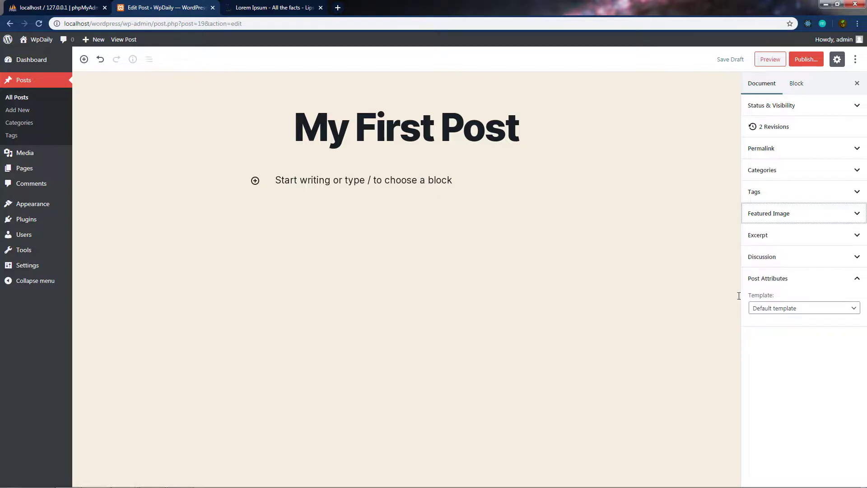
{"action": "left_click", "coordinate": [782, 237]}
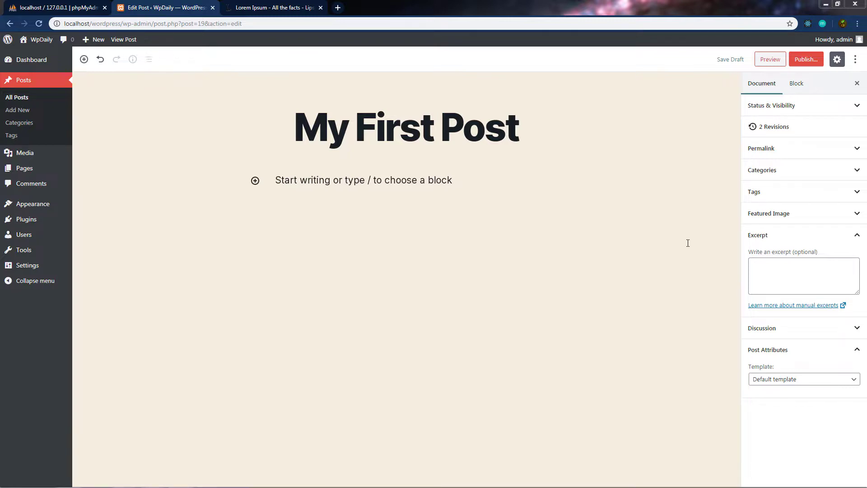
Disallow comments on the post in its discussion settings, leaving the excerpt and discussion sections collapsed
{"action": "left_click", "coordinate": [777, 237]}
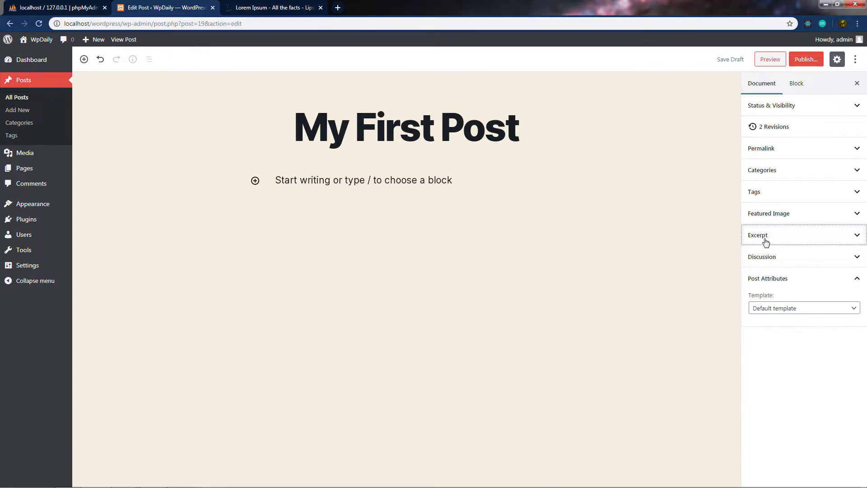
{"action": "left_click", "coordinate": [778, 258]}
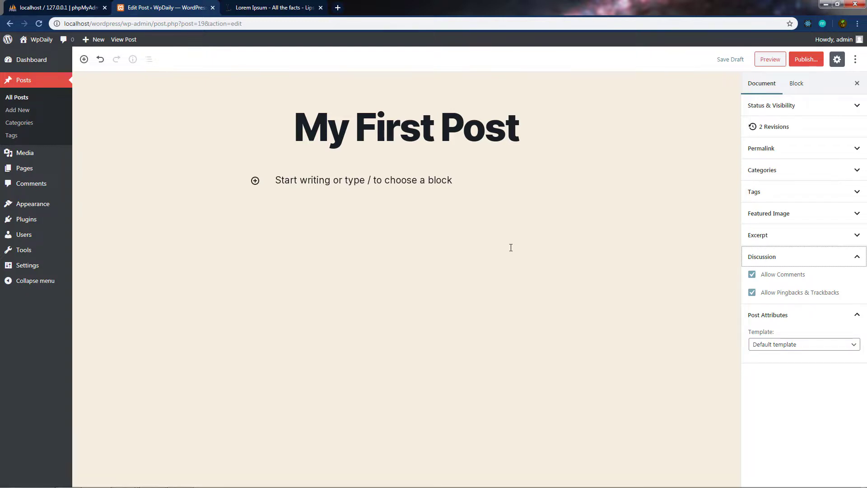
{"action": "key", "text": "Tab"}
{"action": "key", "text": "space"}
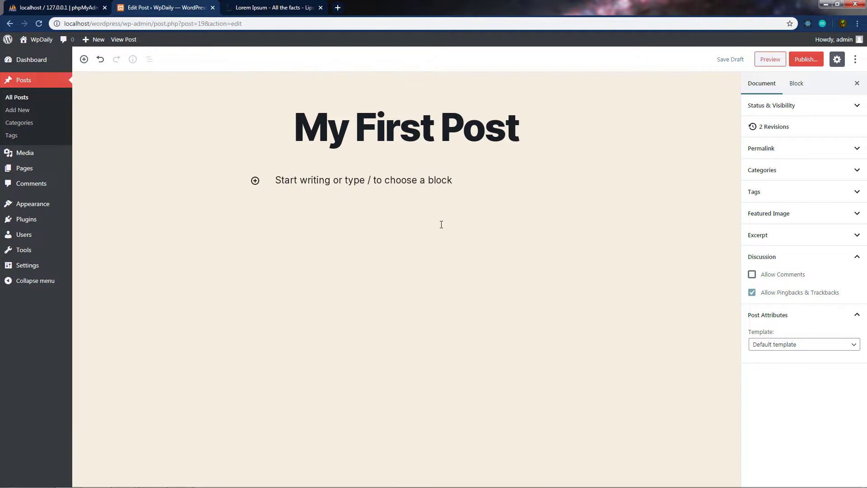
{"action": "left_click", "coordinate": [771, 264]}
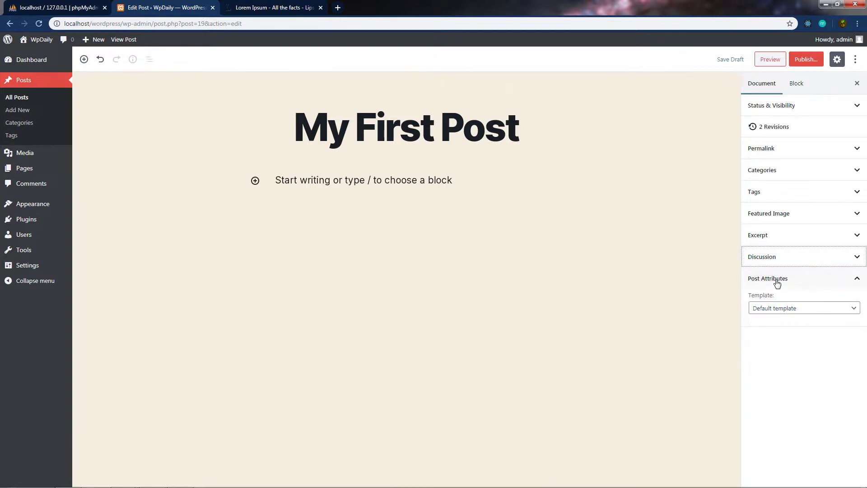
Check which templates are available in the post attributes
{"action": "left_click", "coordinate": [812, 315]}
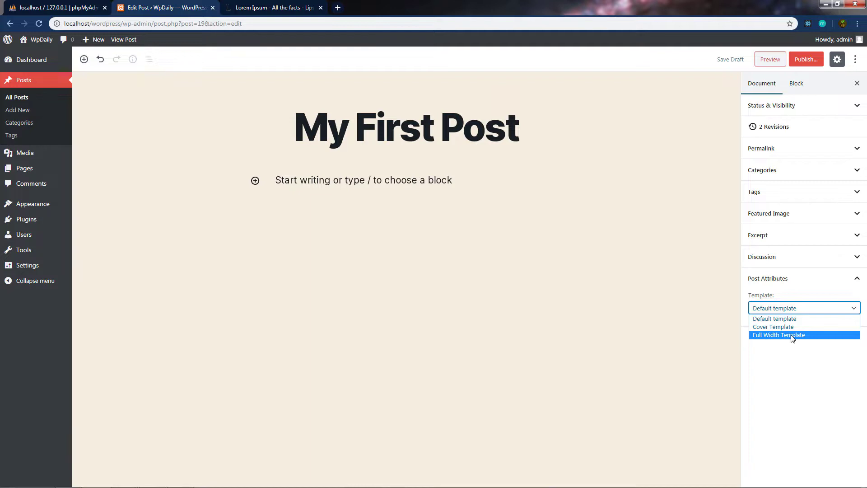
{"action": "left_click", "coordinate": [787, 285]}
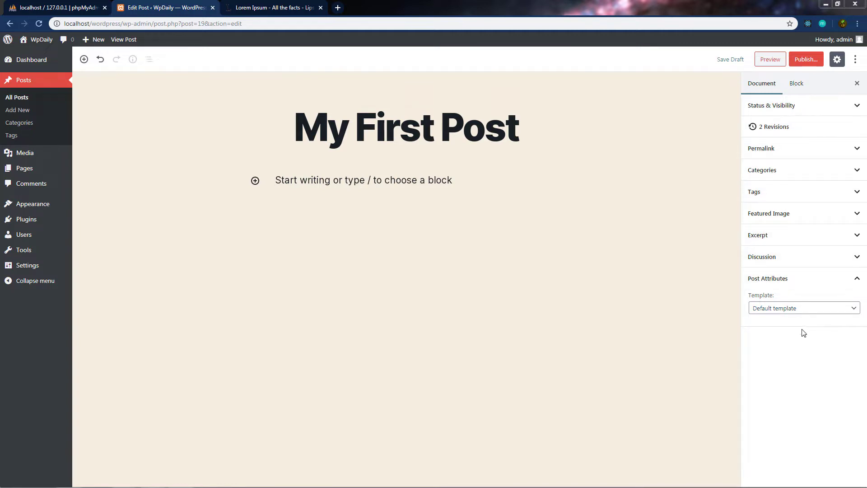
Save the post as a draft and preview it, closing the preview to return to the editor
{"action": "left_click", "coordinate": [729, 63]}
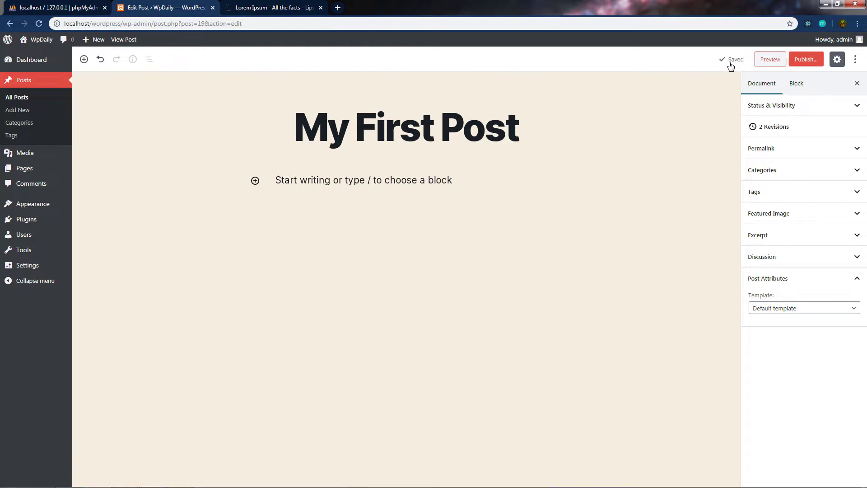
{"action": "left_click", "coordinate": [765, 63]}
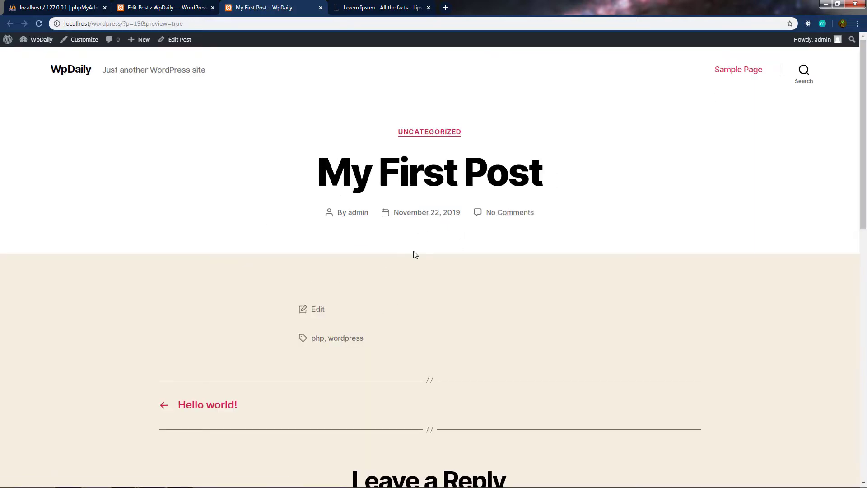
{"action": "left_click", "coordinate": [321, 8]}
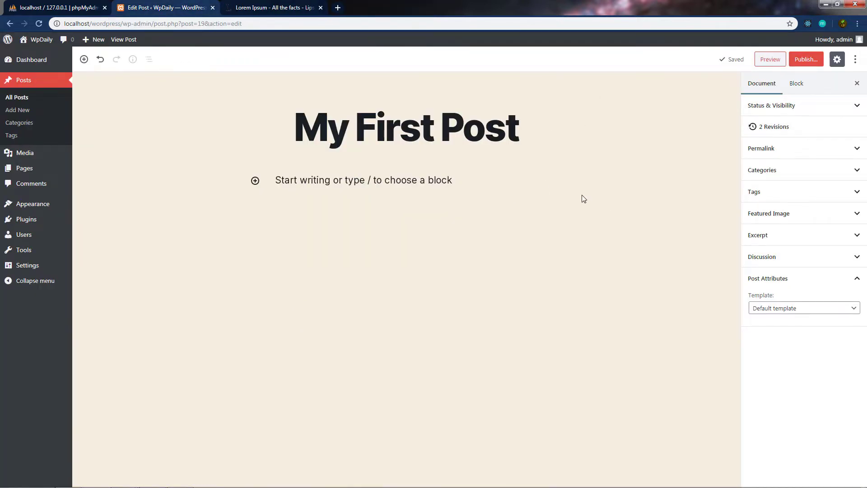
Copy the highlighted "What is Lorem Ipsum?" text from the Lorem Ipsum website and paste it as the post's body paragraph
{"action": "left_click", "coordinate": [266, 8]}
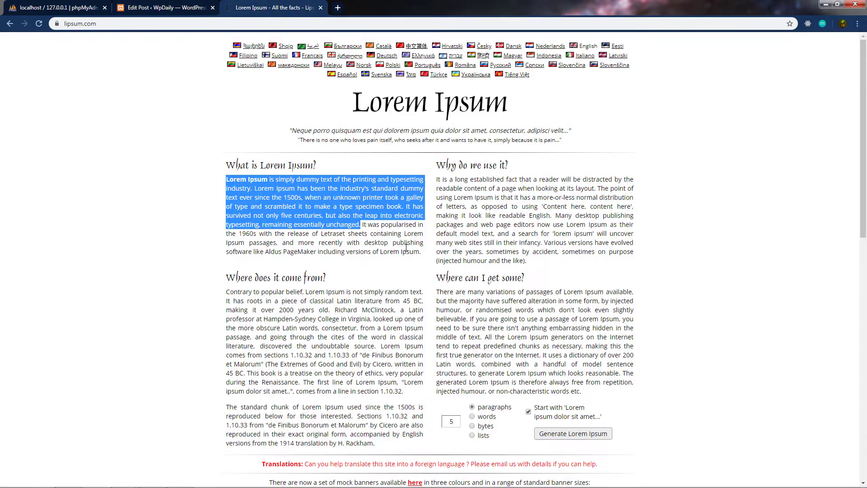
{"action": "right_click", "coordinate": [347, 200]}
{"action": "left_click", "coordinate": [366, 205]}
{"action": "left_click", "coordinate": [184, 3]}
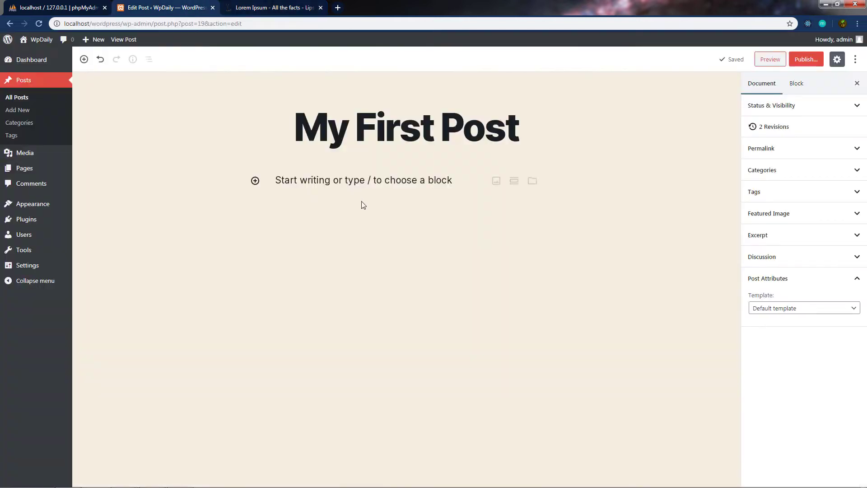
{"action": "left_click", "coordinate": [385, 203]}
{"action": "key", "text": "ctrl+v"}
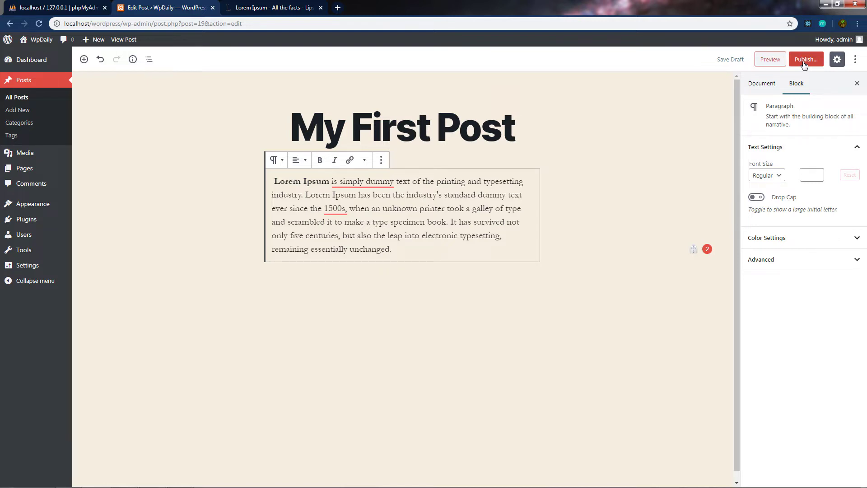
Review the publish date and visibility in the pre-publish checks and publish the post
{"action": "left_click", "coordinate": [803, 63]}
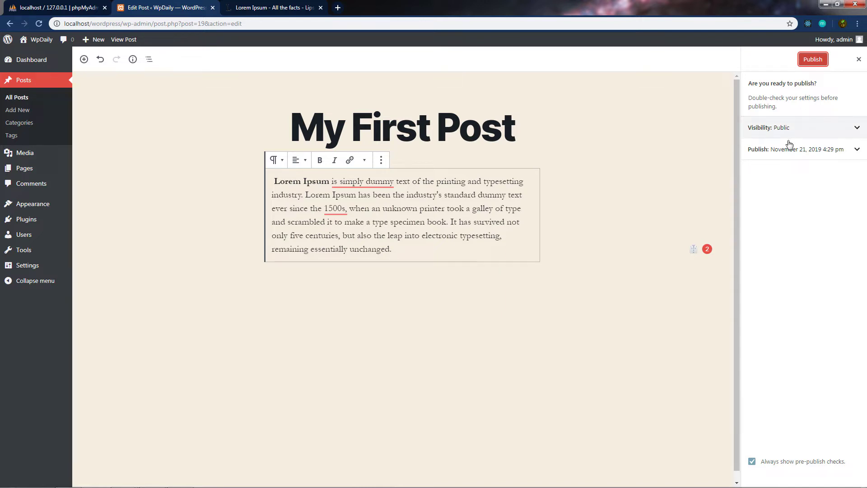
{"action": "left_click", "coordinate": [854, 151]}
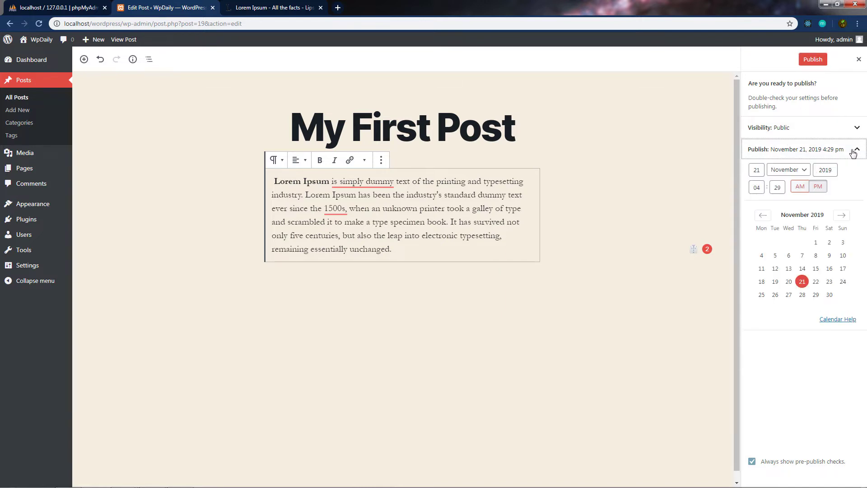
{"action": "left_click", "coordinate": [853, 151]}
{"action": "left_click", "coordinate": [853, 129]}
{"action": "left_click", "coordinate": [808, 131]}
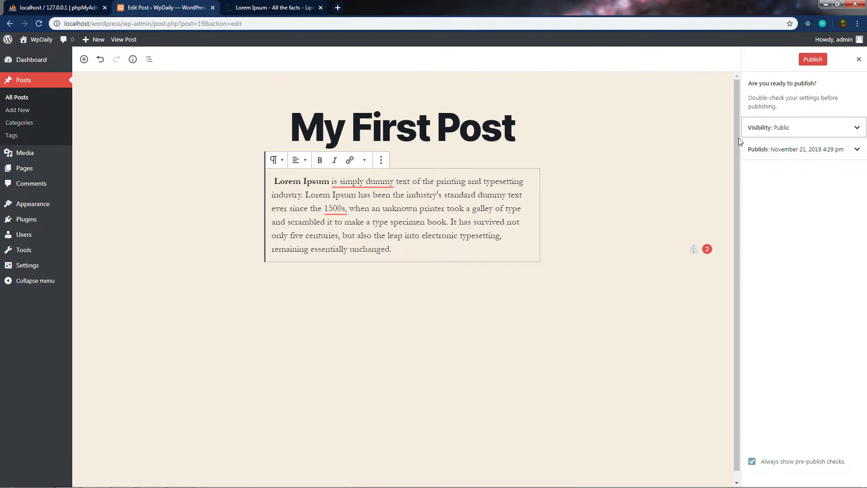
{"action": "left_click", "coordinate": [812, 60]}
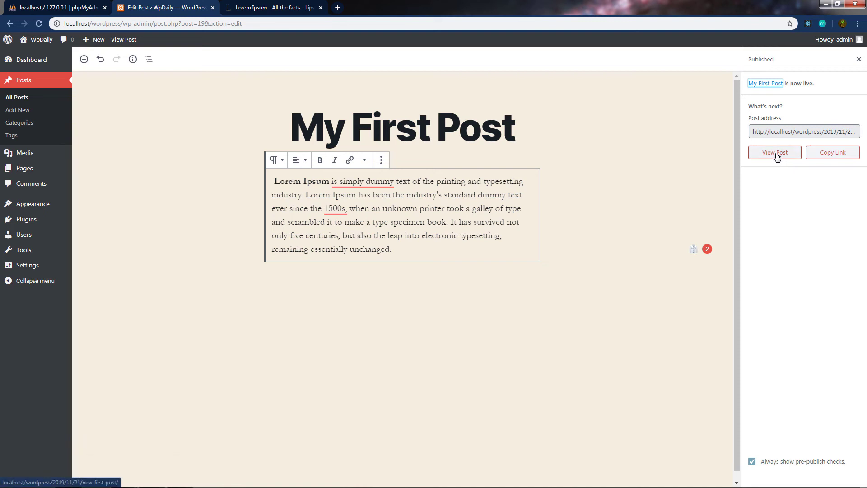
View the published post on the site and return to the admin dashboard
{"action": "left_click", "coordinate": [774, 153]}
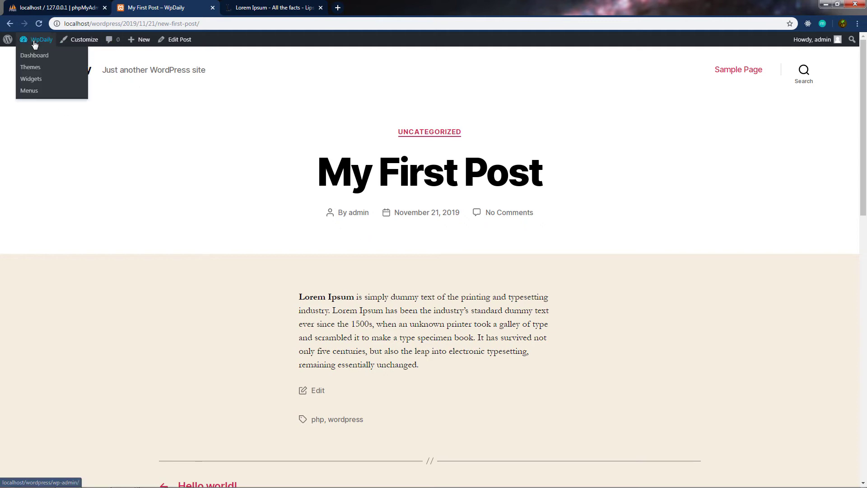
{"action": "left_click", "coordinate": [36, 56]}
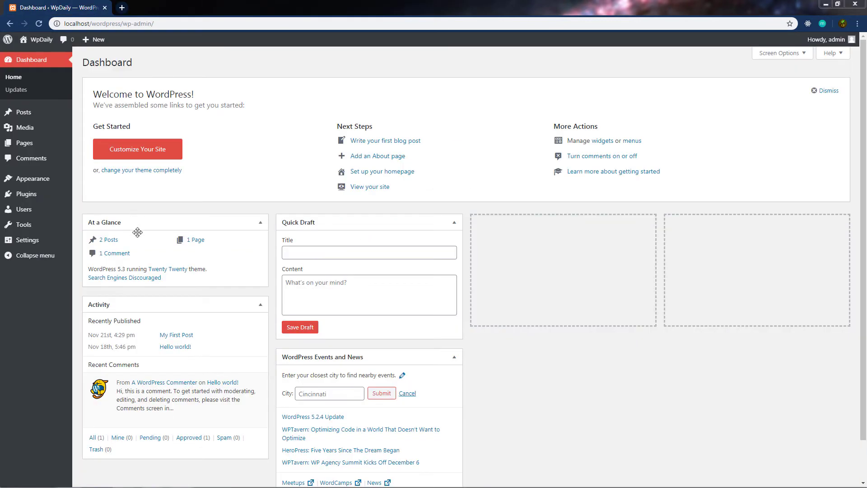